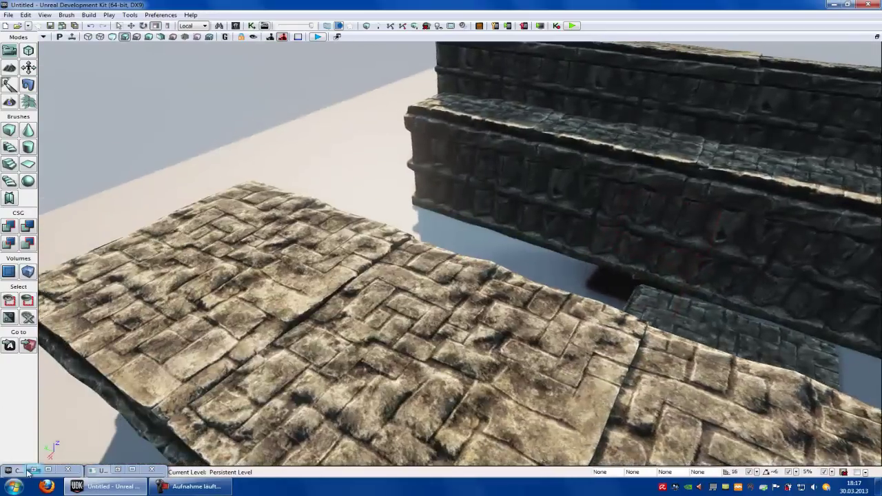
Place the SM_Flower_01 static mesh on the stone floor and convert it to a mover.
{"action": "mouse_move", "coordinate": [597, 258]}
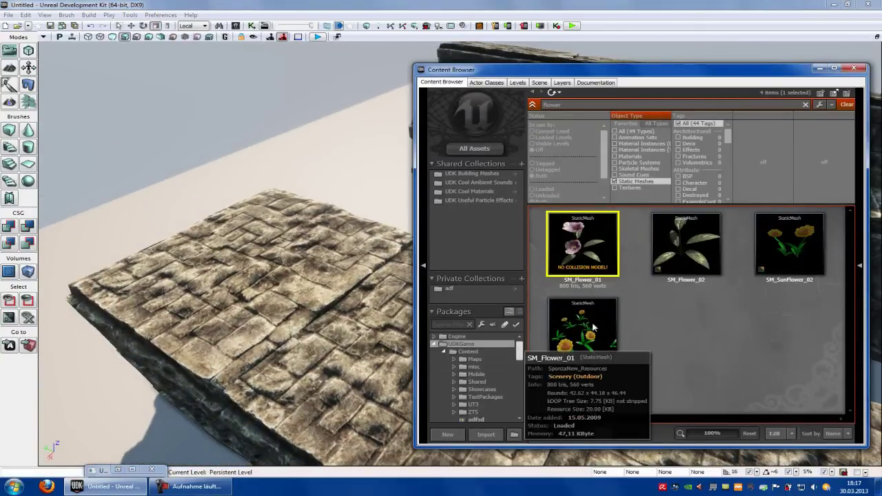
{"action": "left_click_drag", "start_coordinate": [601, 247], "coordinate": [383, 350]}
{"action": "left_click", "coordinate": [821, 71]}
{"action": "left_click", "coordinate": [821, 71]}
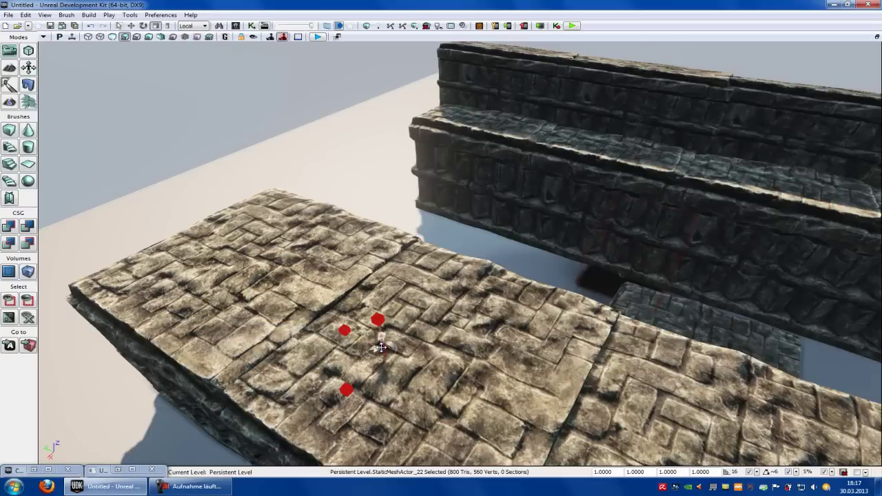
{"action": "right_click", "coordinate": [381, 343]}
{"action": "mouse_move", "coordinate": [411, 415]}
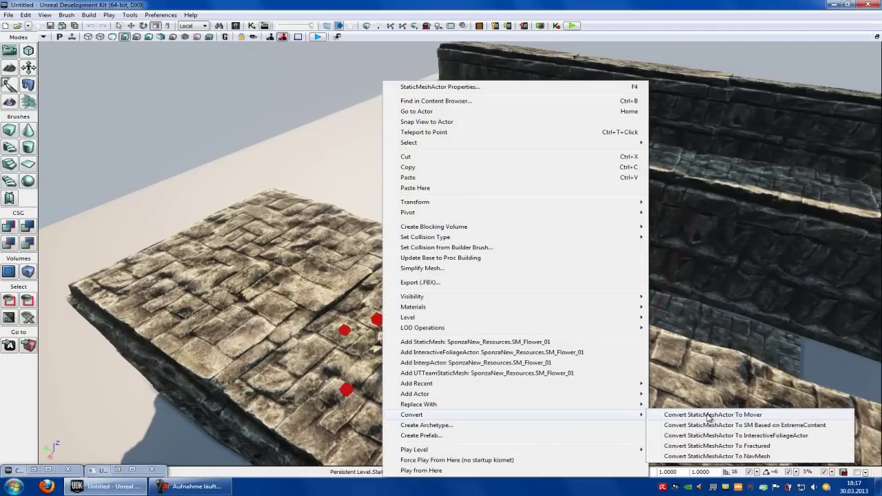
{"action": "left_click", "coordinate": [709, 415]}
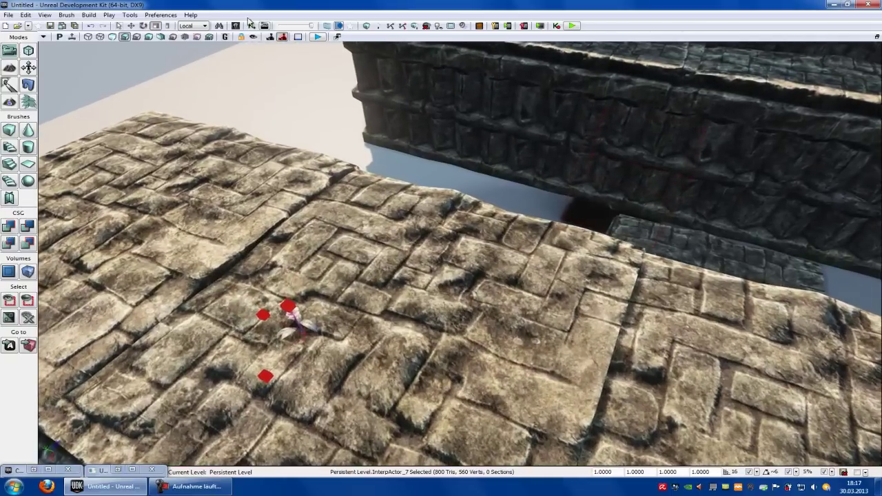
Add an object variable for the selected flower actor in Kismet and move it aside on the canvas.
{"action": "left_click", "coordinate": [252, 25]}
{"action": "right_click", "coordinate": [475, 256]}
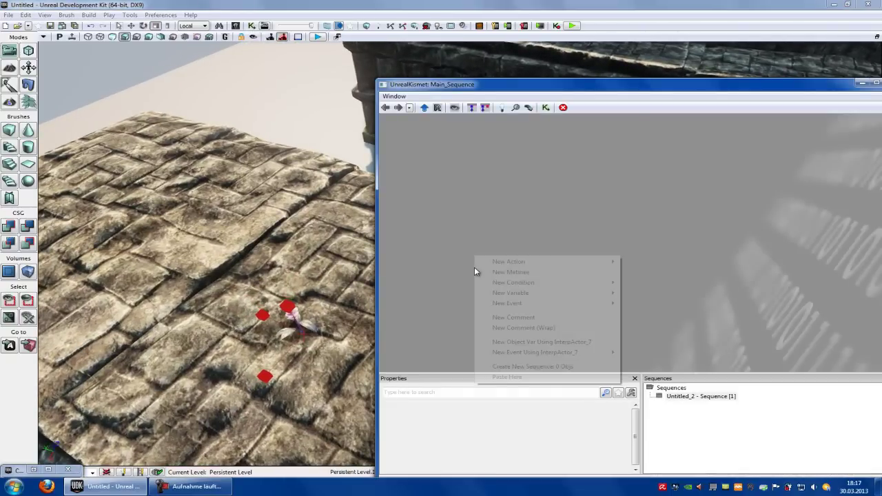
{"action": "left_click", "coordinate": [565, 342]}
{"action": "left_click_drag", "start_coordinate": [496, 278], "coordinate": [549, 292]}
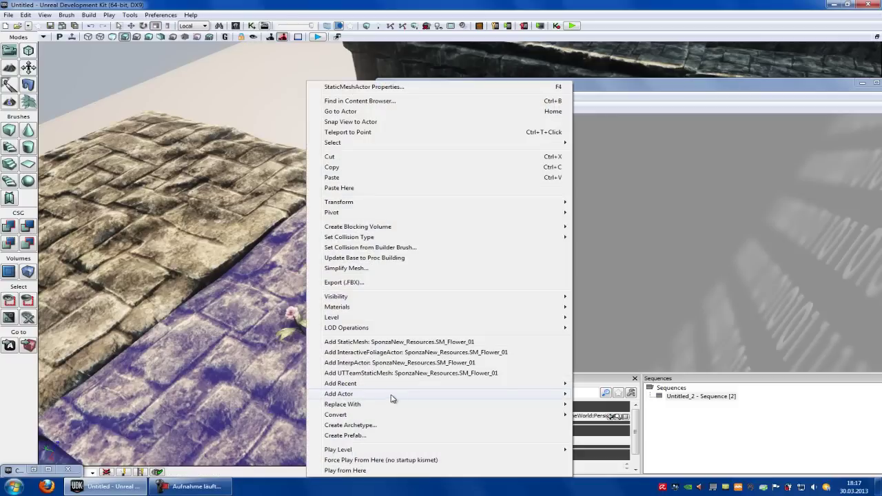
Add a trigger actor on the stone floor near the flower and position it around the flower.
{"action": "mouse_move", "coordinate": [389, 397]}
{"action": "left_click", "coordinate": [604, 457]}
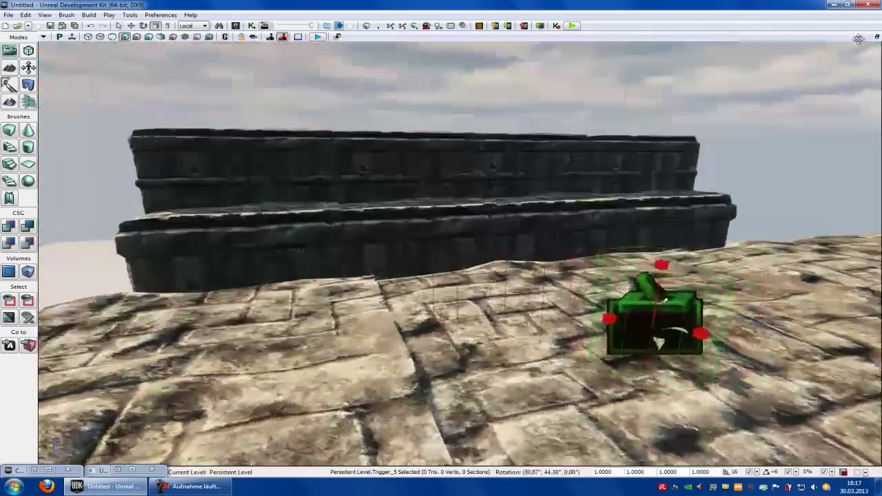
{"action": "right_click_drag", "start_coordinate": [858, 39], "coordinate": [409, 324]}
{"action": "key", "text": "space"}
{"action": "left_click_drag", "start_coordinate": [394, 316], "coordinate": [394, 336]}
{"action": "scroll", "coordinate": [264, 219], "scroll_direction": "up", "scroll_amount": 3}
{"action": "key", "text": "space"}
{"action": "key", "text": "space"}
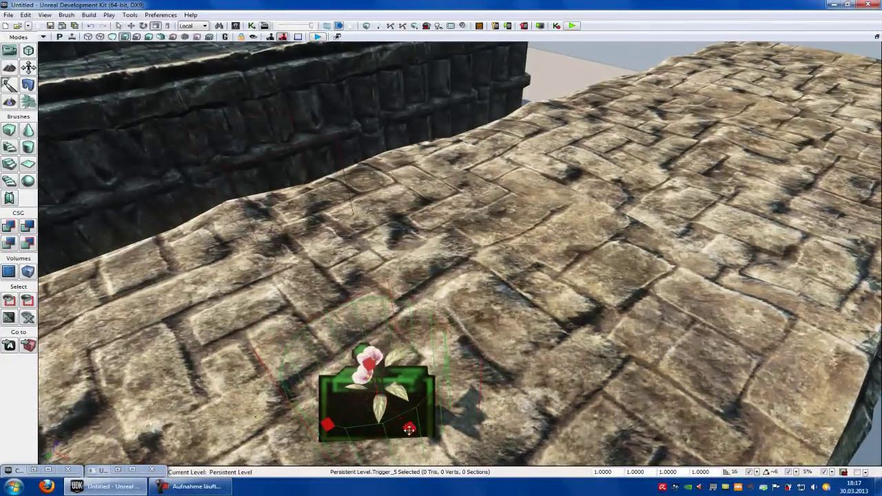
{"action": "left_click_drag", "start_coordinate": [409, 425], "coordinate": [401, 409]}
{"action": "right_click_drag", "start_coordinate": [401, 371], "coordinate": [458, 414]}
Create a Touch event for the selected trigger in the Kismet sequence.
{"action": "left_click", "coordinate": [117, 470]}
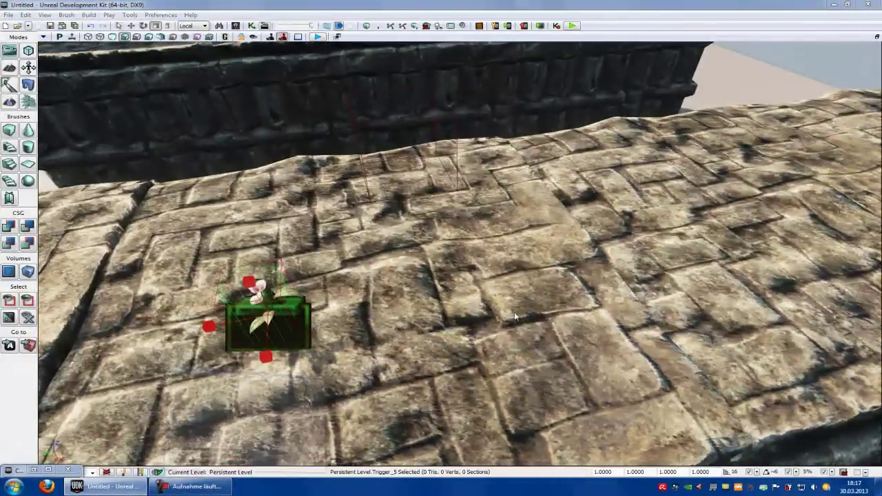
{"action": "right_click", "coordinate": [422, 207]}
{"action": "mouse_move", "coordinate": [499, 303]}
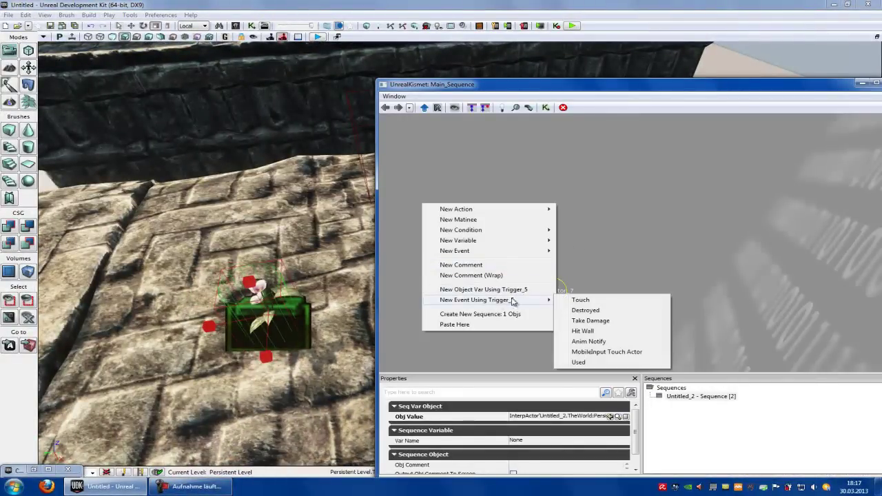
{"action": "left_click", "coordinate": [589, 300]}
{"action": "left_click", "coordinate": [559, 295]}
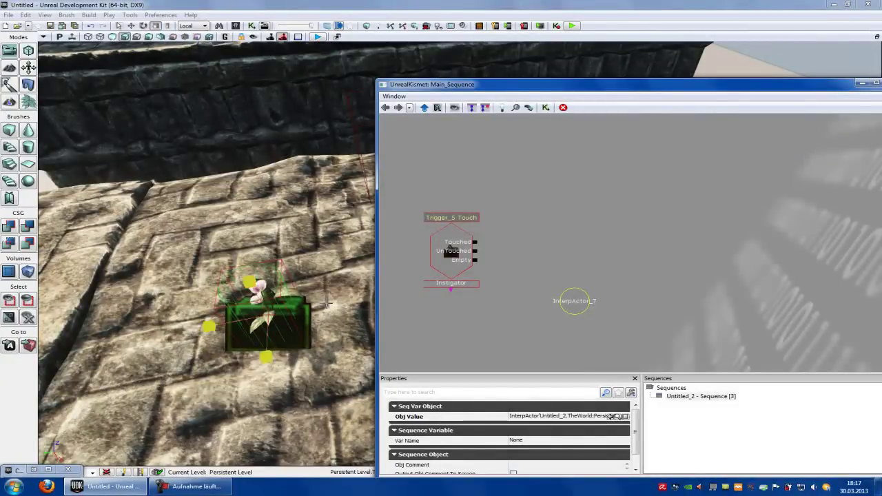
Add a Toggle Hidden action, linking the event's Touched output to Hide and the flower variable to Target.
{"action": "right_click", "coordinate": [547, 229]}
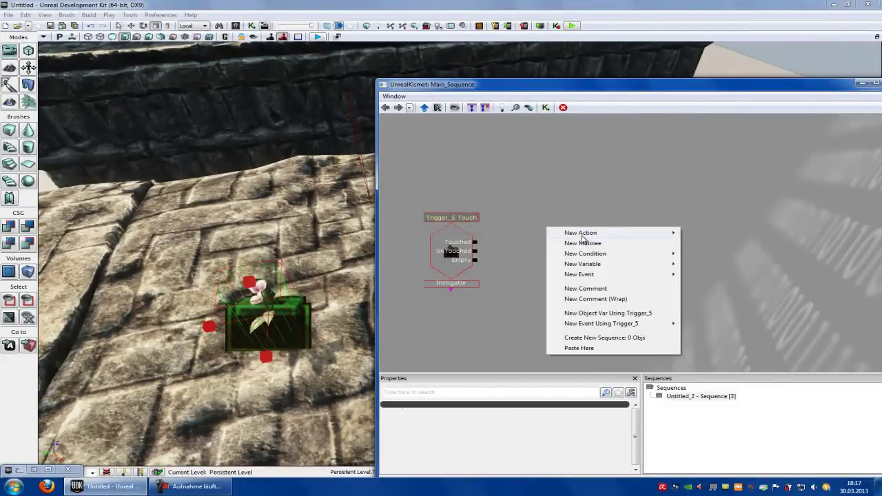
{"action": "mouse_move", "coordinate": [586, 233]}
{"action": "mouse_move", "coordinate": [719, 470]}
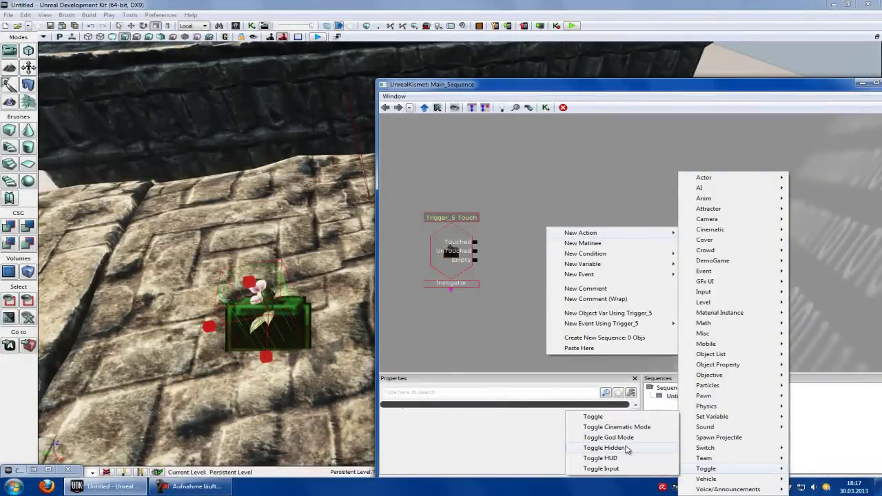
{"action": "left_click", "coordinate": [625, 448]}
{"action": "left_click_drag", "start_coordinate": [608, 271], "coordinate": [592, 259]}
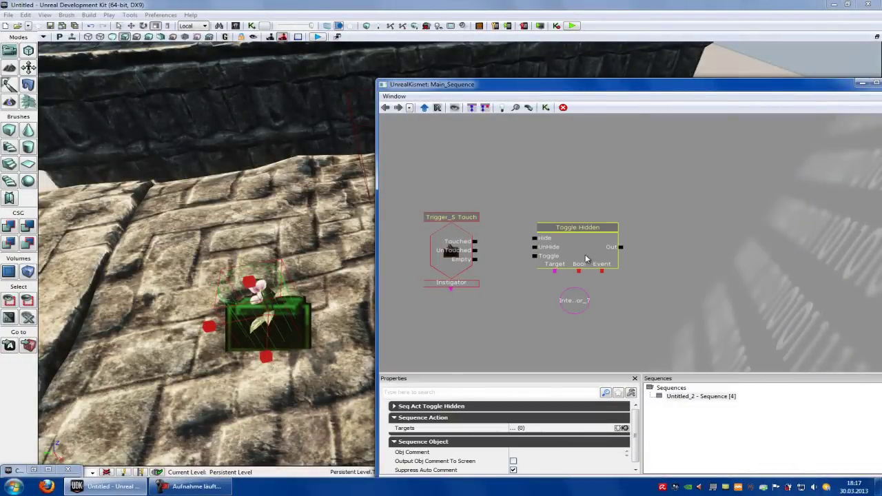
{"action": "left_click_drag", "start_coordinate": [475, 242], "coordinate": [534, 238]}
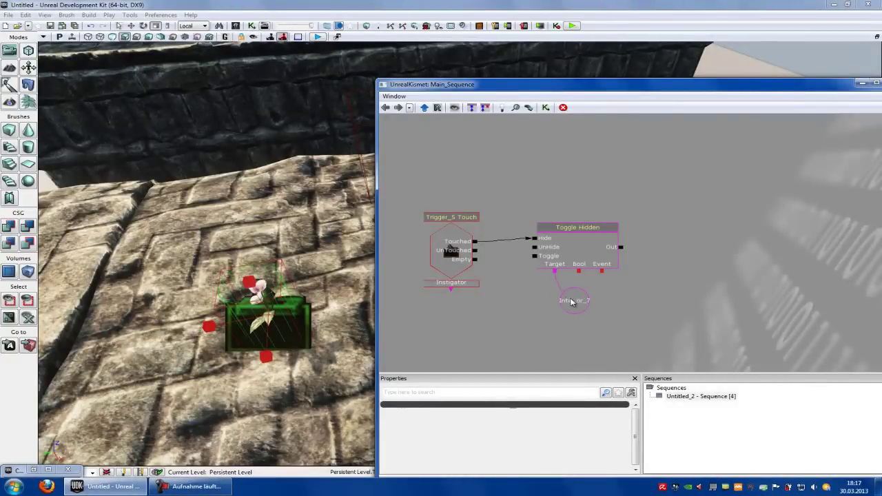
Delete the leftover False Bool variable above the trigger event in the Kismet sequence.
{"action": "left_click_drag", "start_coordinate": [634, 176], "coordinate": [618, 196]}
{"action": "left_click_drag", "start_coordinate": [524, 180], "coordinate": [567, 235]}
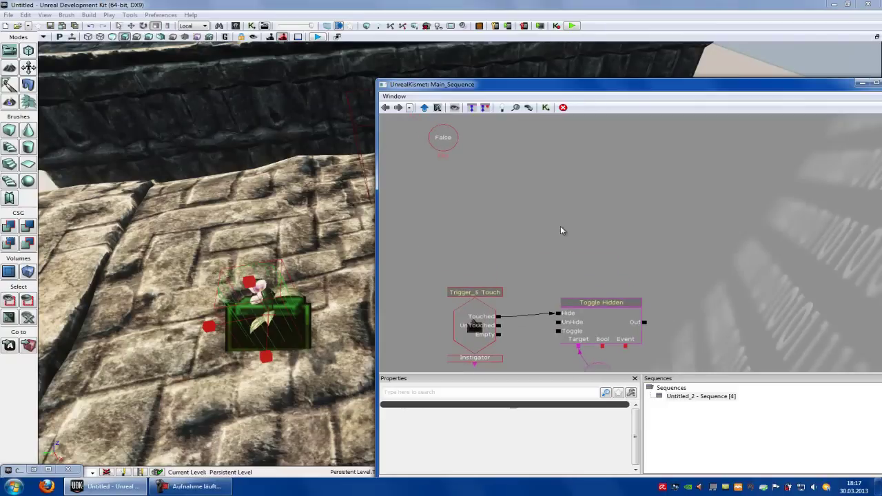
{"action": "key", "text": "Delete"}
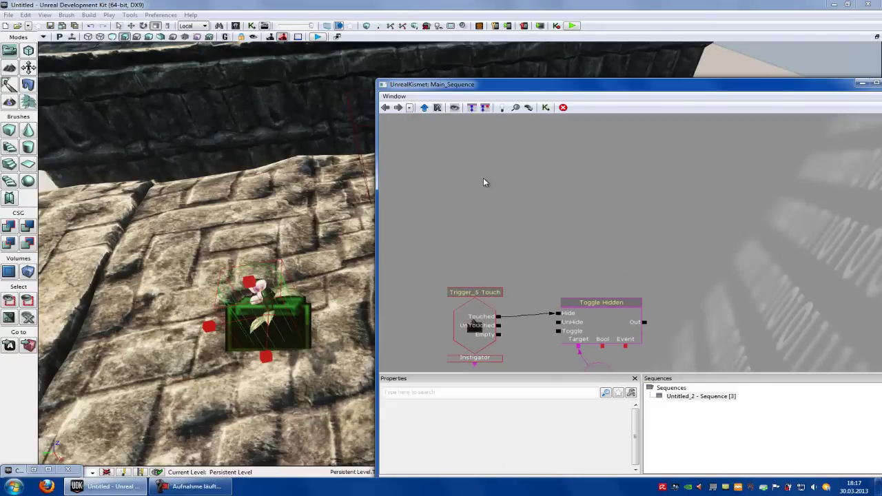
Create a new Bool variable above the trigger event and set its variable name to key.
{"action": "right_click", "coordinate": [484, 168]}
{"action": "mouse_move", "coordinate": [537, 204]}
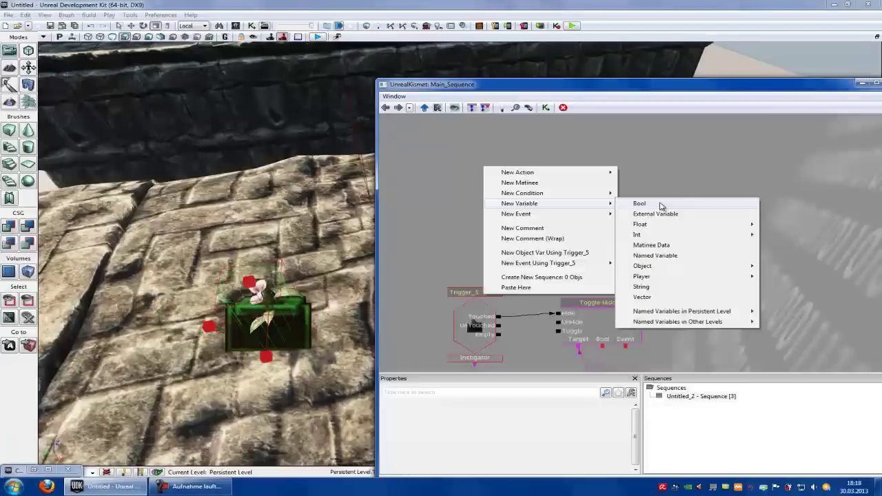
{"action": "left_click", "coordinate": [656, 205]}
{"action": "left_click", "coordinate": [540, 441]}
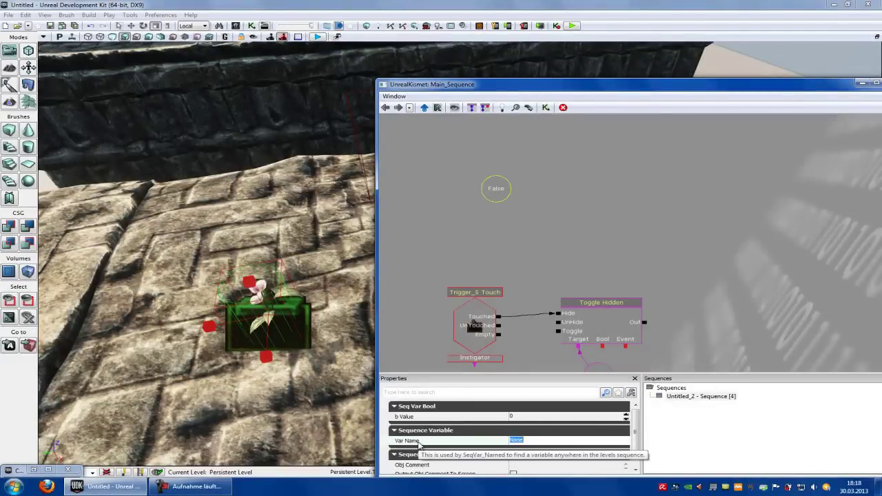
{"action": "type", "text": "key"}
{"action": "key", "text": "Return"}
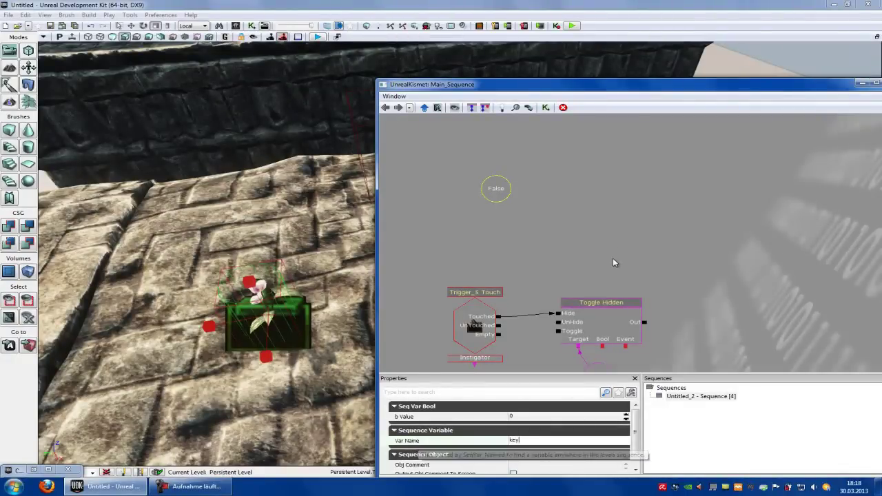
{"action": "left_click", "coordinate": [666, 195]}
Add a Set Variable Bool action after Toggle Hidden and connect Toggle Hidden's Out to its In.
{"action": "left_click_drag", "start_coordinate": [766, 257], "coordinate": [678, 226]}
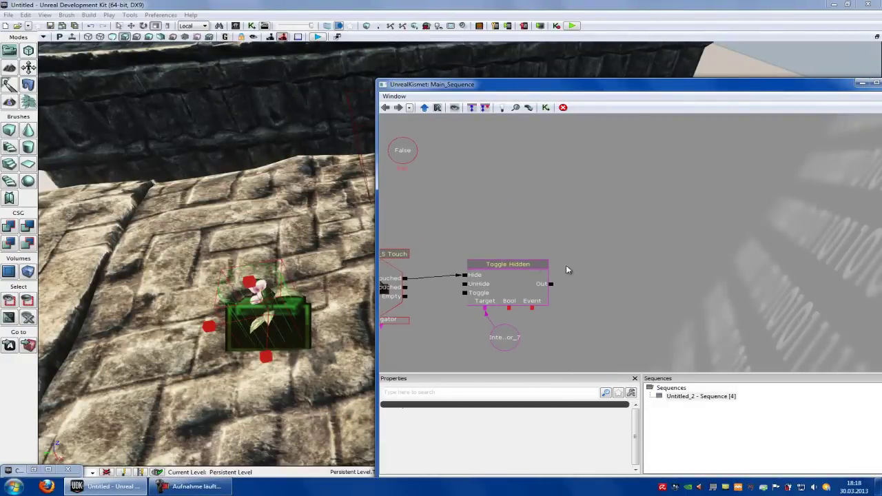
{"action": "right_click", "coordinate": [618, 272]}
{"action": "mouse_move", "coordinate": [649, 278]}
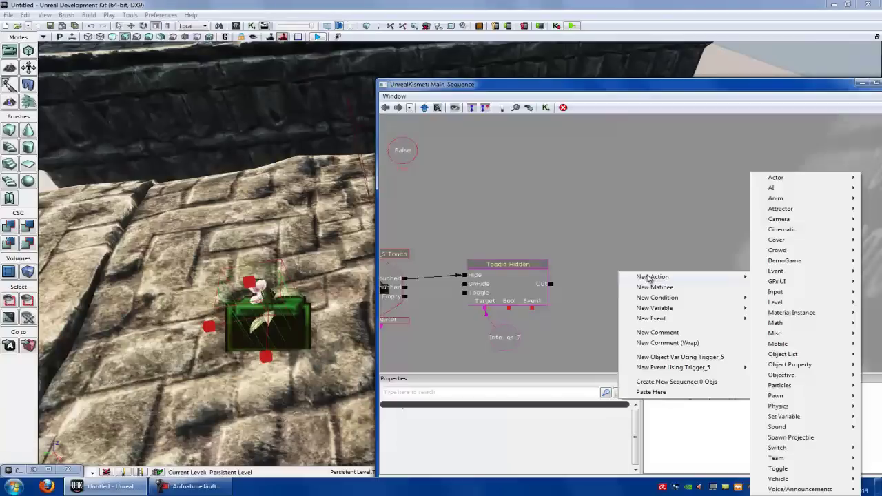
{"action": "mouse_move", "coordinate": [799, 419]}
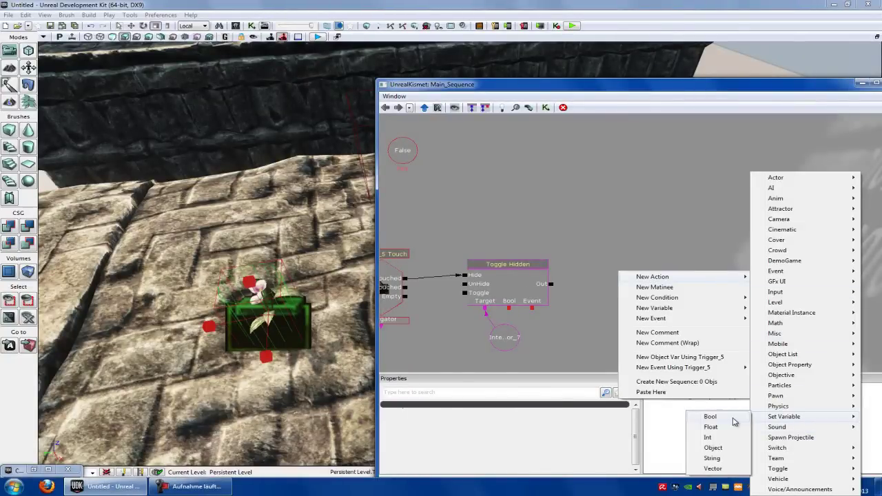
{"action": "left_click", "coordinate": [734, 420]}
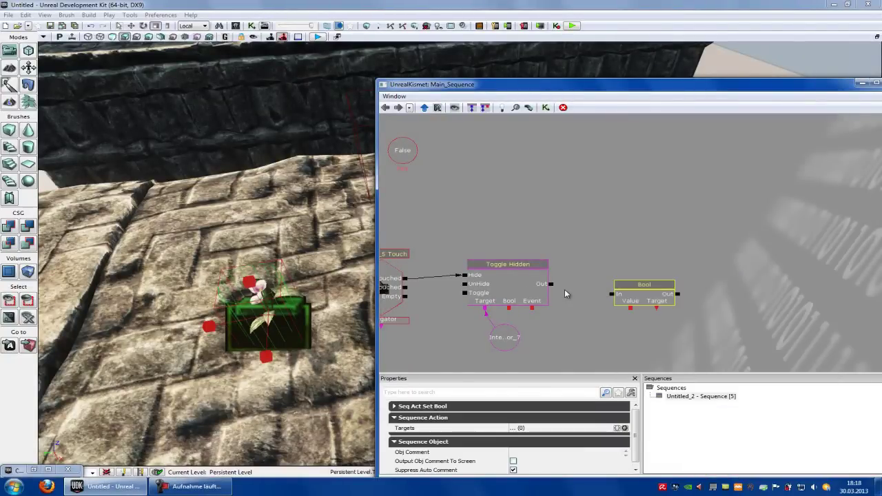
{"action": "left_click_drag", "start_coordinate": [552, 288], "coordinate": [604, 293]}
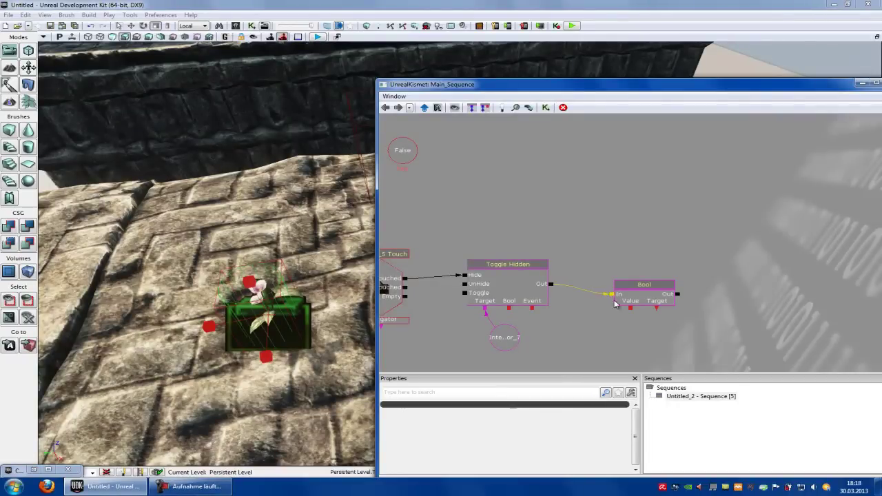
Create a Bool variable with value 1 and link it to the Set Bool action's Value.
{"action": "left_click_drag", "start_coordinate": [688, 350], "coordinate": [691, 329]}
{"action": "right_click", "coordinate": [625, 309]}
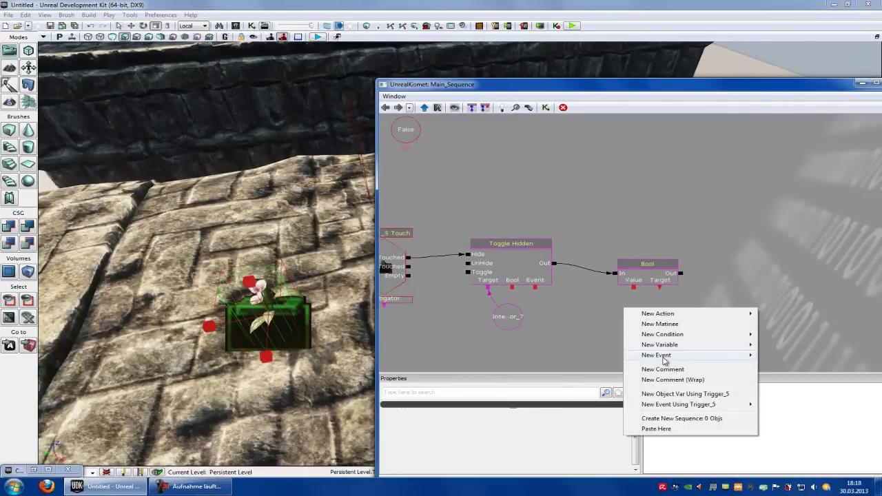
{"action": "mouse_move", "coordinate": [664, 358]}
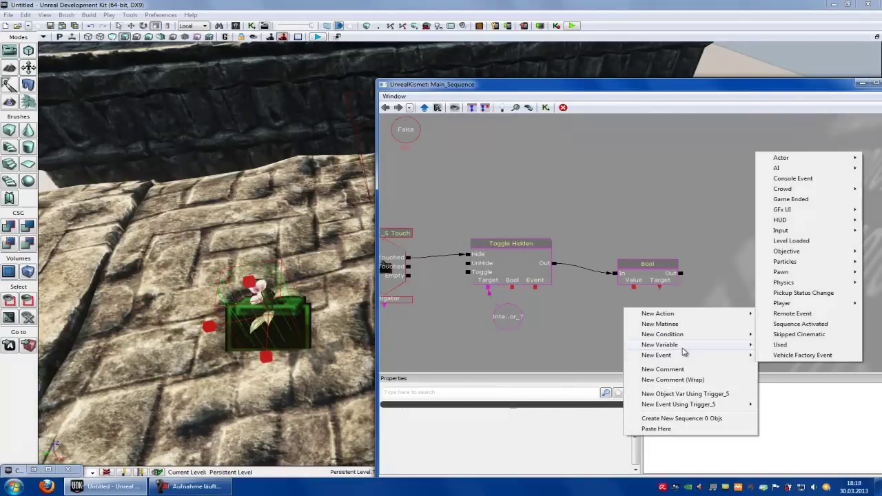
{"action": "mouse_move", "coordinate": [683, 344]}
{"action": "left_click", "coordinate": [588, 345]}
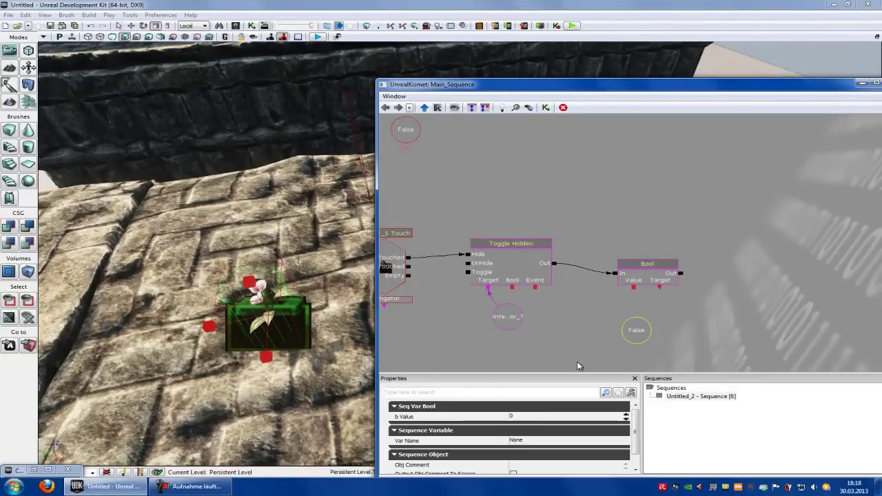
{"action": "left_click", "coordinate": [533, 418]}
{"action": "type", "text": "1"}
{"action": "key", "text": "Return"}
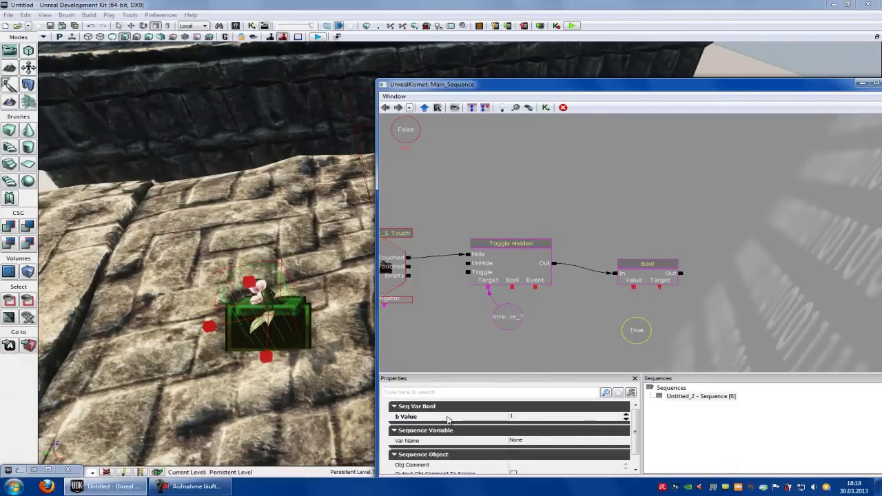
{"action": "left_click", "coordinate": [637, 295]}
Add a Named Variable that finds key and link it to the Set Bool action's Target.
{"action": "left_click_drag", "start_coordinate": [706, 328], "coordinate": [682, 326]}
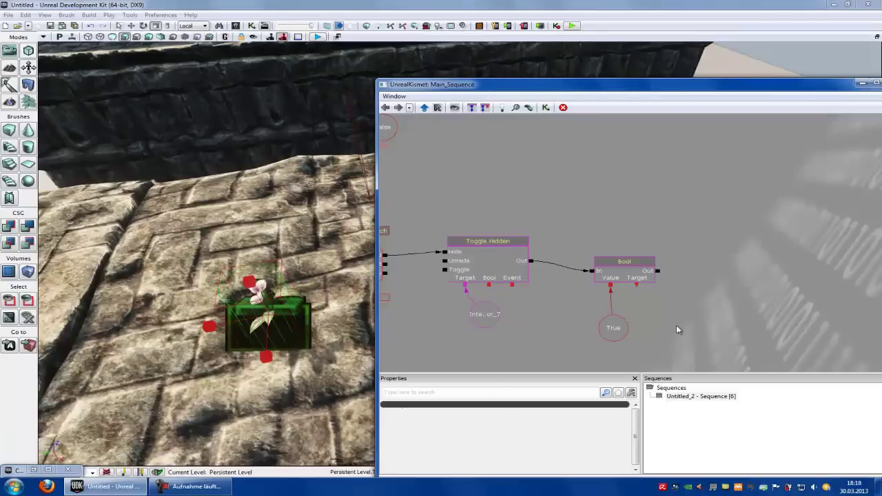
{"action": "right_click", "coordinate": [663, 320]}
{"action": "mouse_move", "coordinate": [696, 357]}
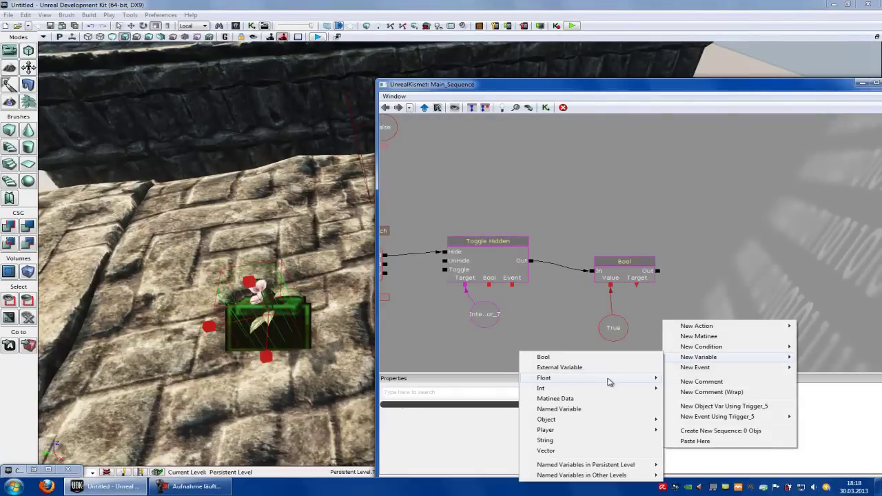
{"action": "left_click", "coordinate": [579, 413]}
{"action": "left_click", "coordinate": [531, 425]}
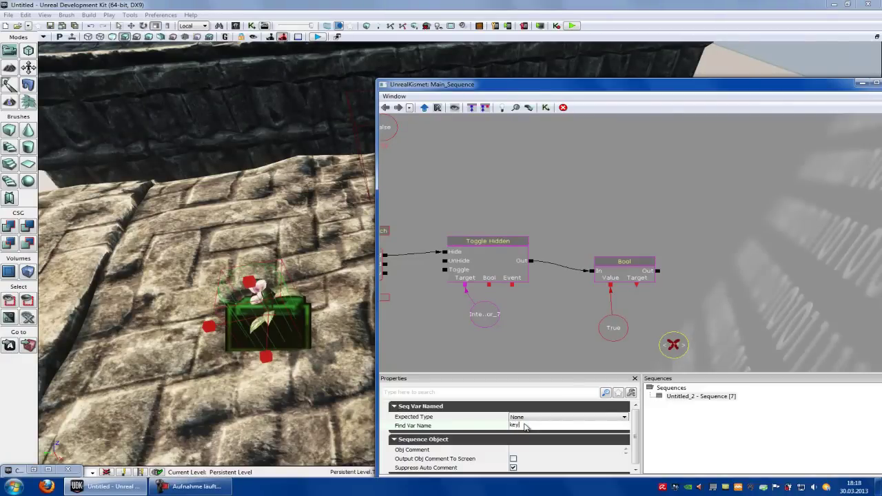
{"action": "left_click", "coordinate": [748, 317]}
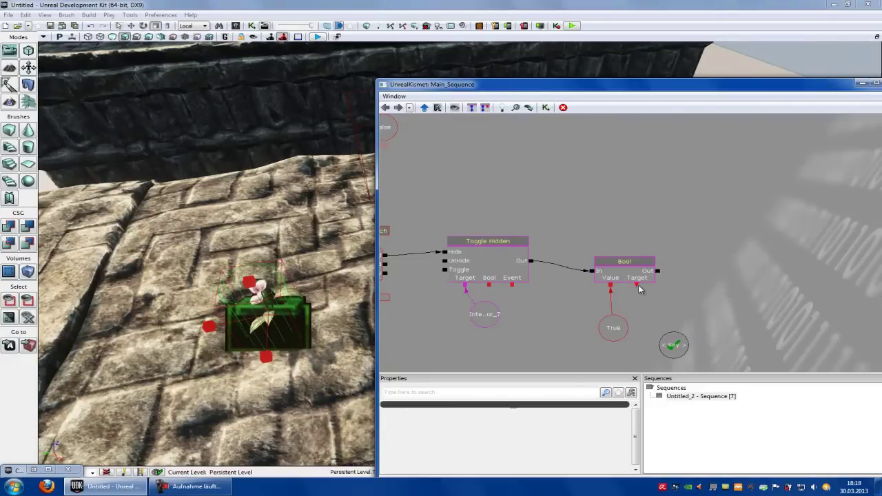
{"action": "left_click_drag", "start_coordinate": [532, 343], "coordinate": [572, 322]}
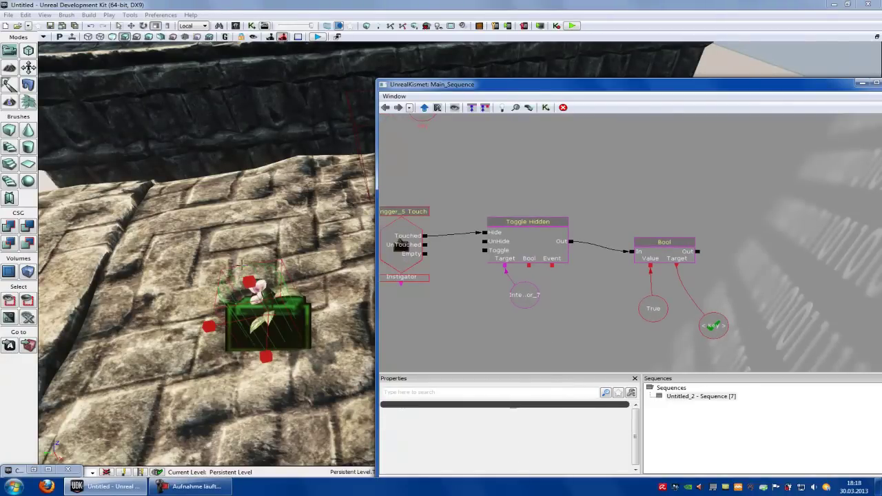
{"action": "left_click_drag", "start_coordinate": [428, 317], "coordinate": [442, 317]}
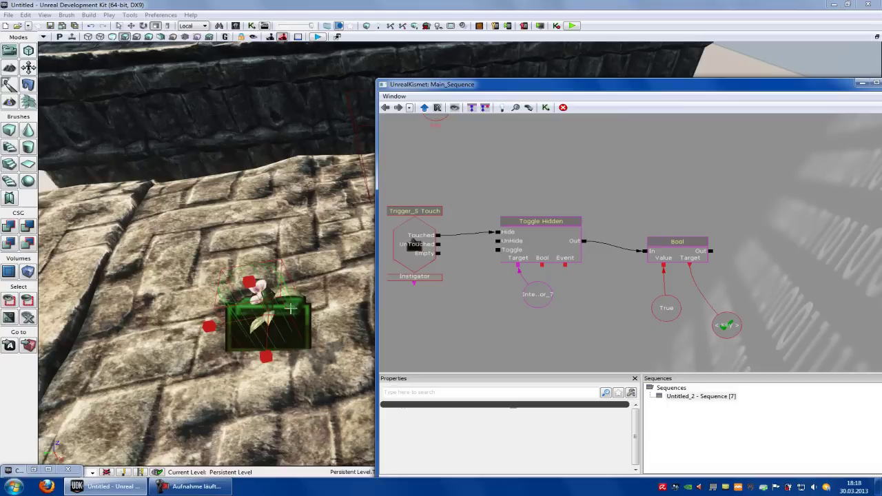
Search the Content Browser for bucket and place the SM_Bucket_01 static mesh on the stone floor near its edge.
{"action": "left_click", "coordinate": [266, 323]}
{"action": "left_click_drag", "start_coordinate": [519, 340], "coordinate": [593, 288]}
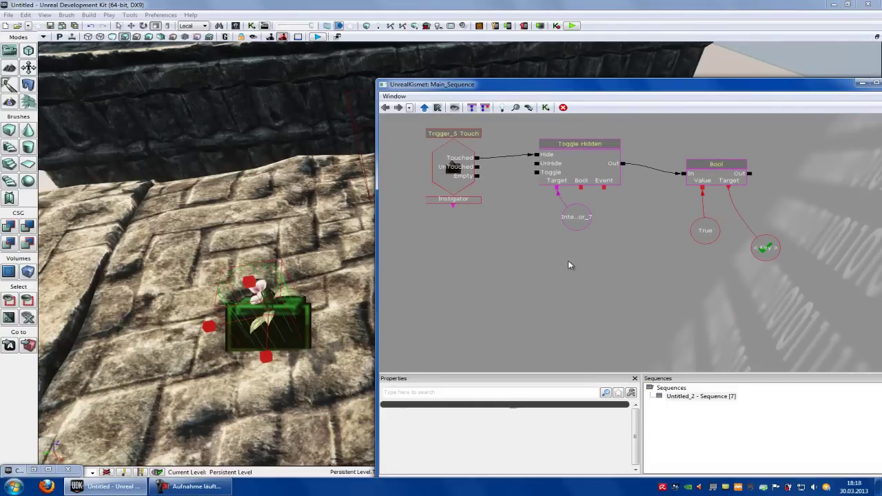
{"action": "left_click", "coordinate": [862, 83]}
{"action": "left_click_drag", "start_coordinate": [745, 179], "coordinate": [713, 246]}
{"action": "right_click_drag", "start_coordinate": [414, 207], "coordinate": [455, 207]}
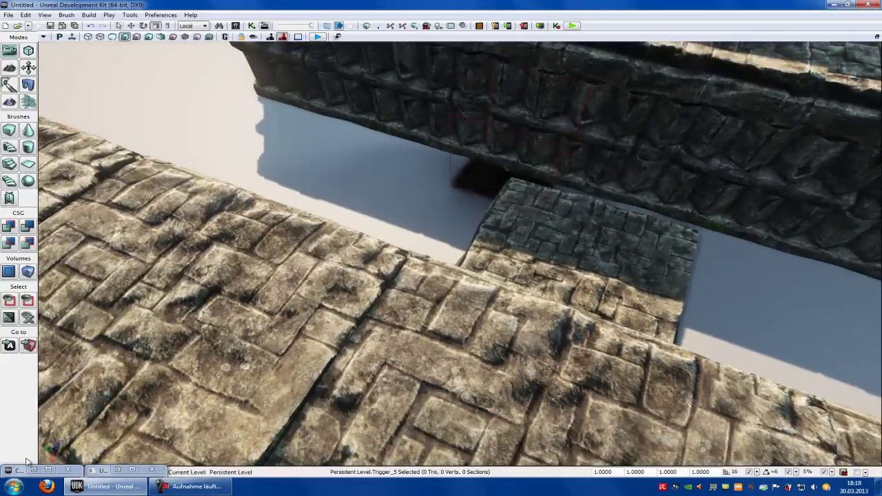
{"action": "left_click", "coordinate": [33, 469]}
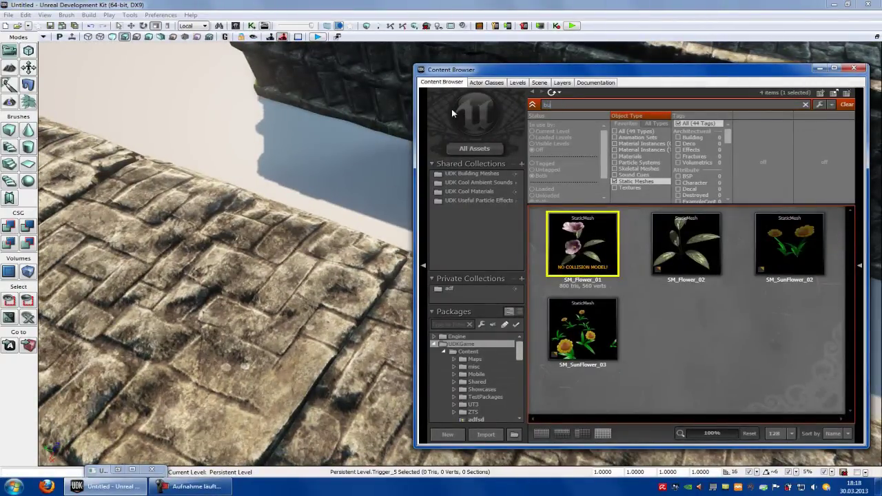
{"action": "type", "text": "t"}
{"action": "left_click_drag", "start_coordinate": [607, 70], "coordinate": [692, 74]}
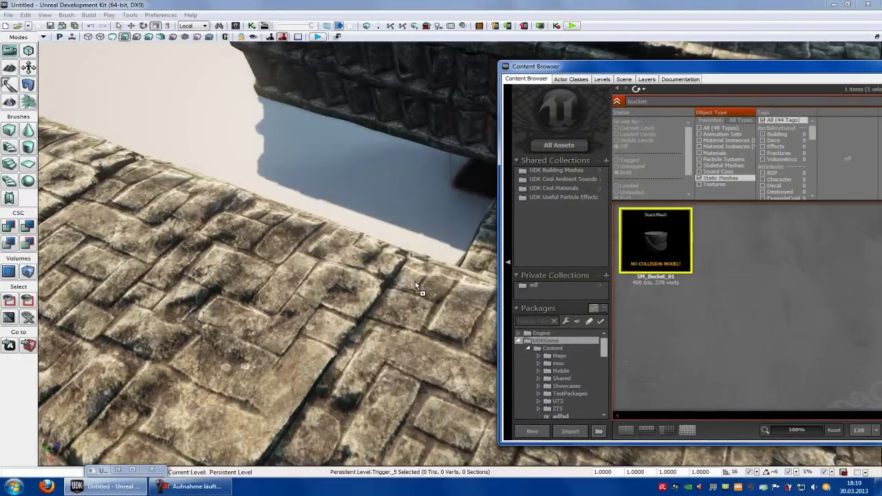
{"action": "left_click_drag", "start_coordinate": [415, 281], "coordinate": [415, 281]}
{"action": "right_click_drag", "start_coordinate": [414, 281], "coordinate": [830, 79]}
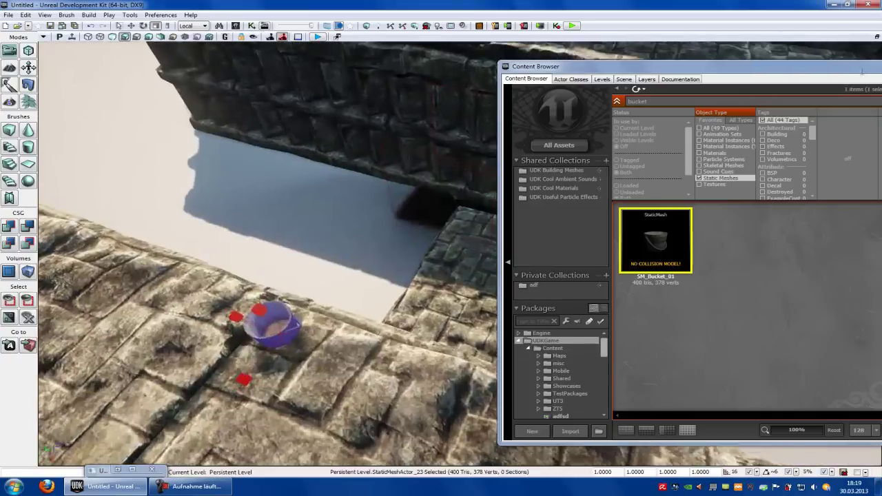
Clear the asset search and minimize the Content Browser.
{"action": "left_click_drag", "start_coordinate": [652, 101], "coordinate": [542, 94]}
{"action": "key", "text": "BackSpace"}
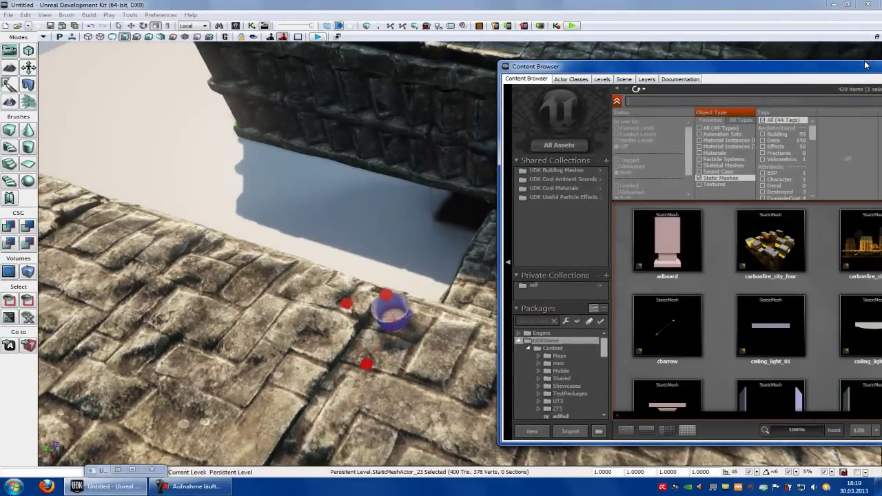
{"action": "left_click_drag", "start_coordinate": [867, 64], "coordinate": [750, 90]}
{"action": "left_click", "coordinate": [784, 90]}
Add a Trigger actor on the stone floor next to the bucket.
{"action": "right_click_drag", "start_coordinate": [784, 95], "coordinate": [777, 112]}
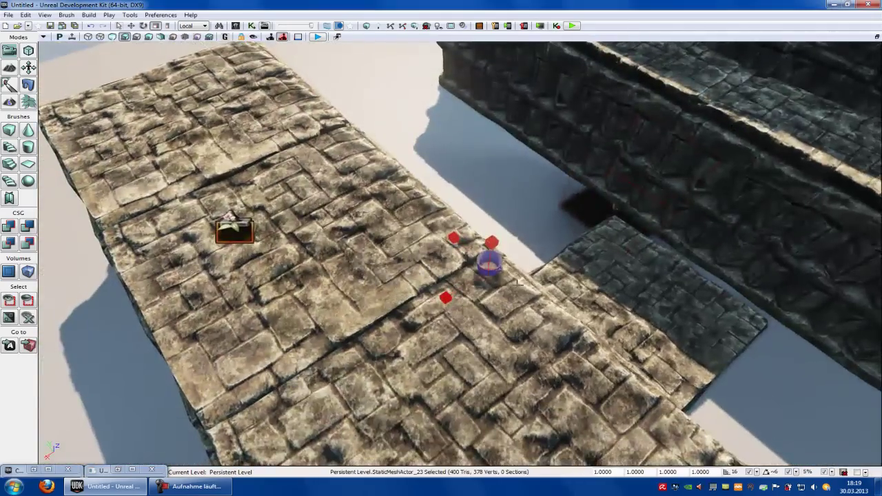
{"action": "scroll", "coordinate": [529, 288], "scroll_direction": "up", "scroll_amount": 6}
{"action": "scroll", "coordinate": [529, 288], "scroll_direction": "down", "scroll_amount": 3}
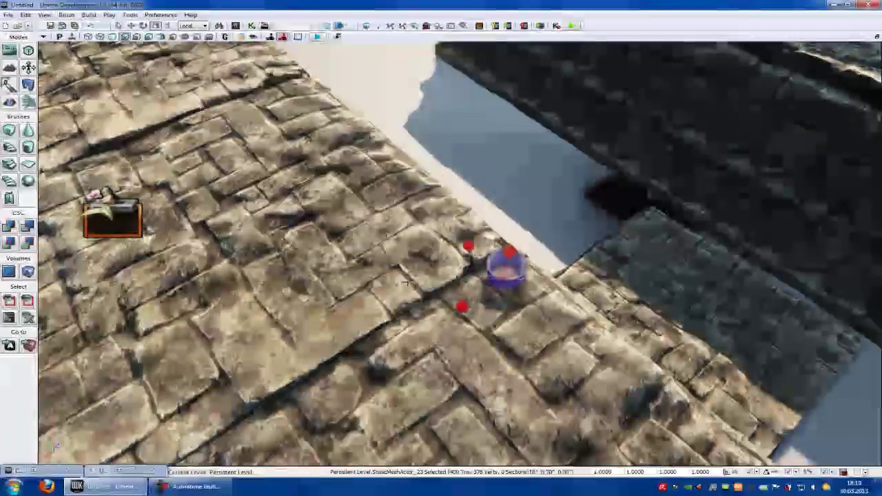
{"action": "right_click_drag", "start_coordinate": [405, 283], "coordinate": [457, 258]}
{"action": "scroll", "coordinate": [561, 145], "scroll_direction": "down", "scroll_amount": 5}
{"action": "right_click_drag", "start_coordinate": [435, 370], "coordinate": [358, 338]}
{"action": "scroll", "coordinate": [441, 339], "scroll_direction": "up", "scroll_amount": 6}
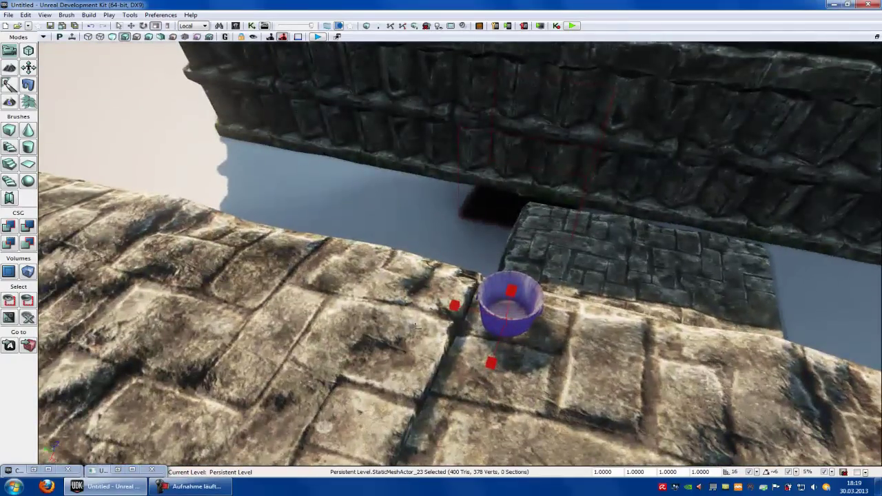
{"action": "right_click_drag", "start_coordinate": [415, 327], "coordinate": [303, 359]}
{"action": "scroll", "coordinate": [303, 358], "scroll_direction": "up", "scroll_amount": 3}
{"action": "left_click", "coordinate": [120, 470]}
{"action": "left_click", "coordinate": [242, 302]}
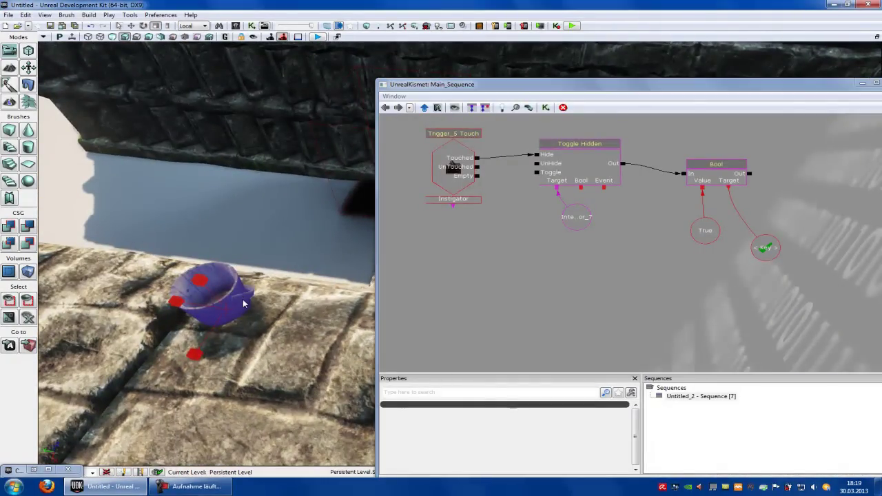
{"action": "scroll", "coordinate": [244, 302], "scroll_direction": "down", "scroll_amount": 4}
{"action": "right_click", "coordinate": [290, 297]}
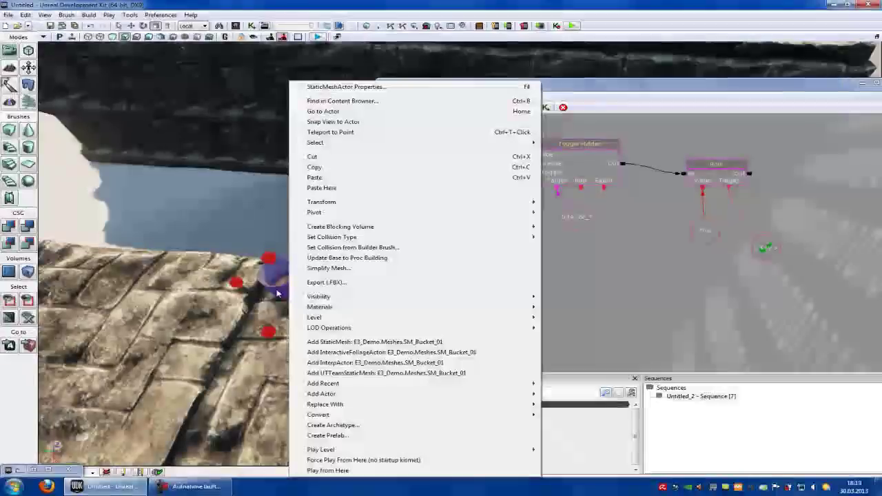
{"action": "mouse_move", "coordinate": [342, 388]}
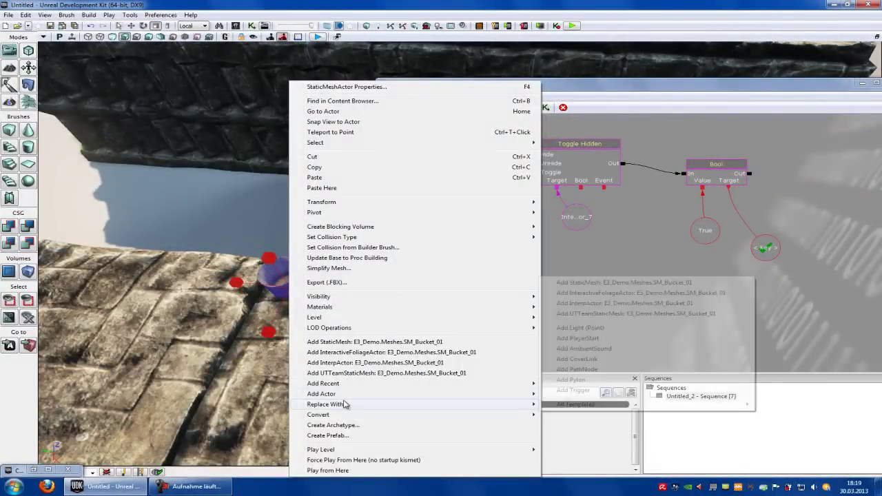
{"action": "left_click", "coordinate": [588, 458]}
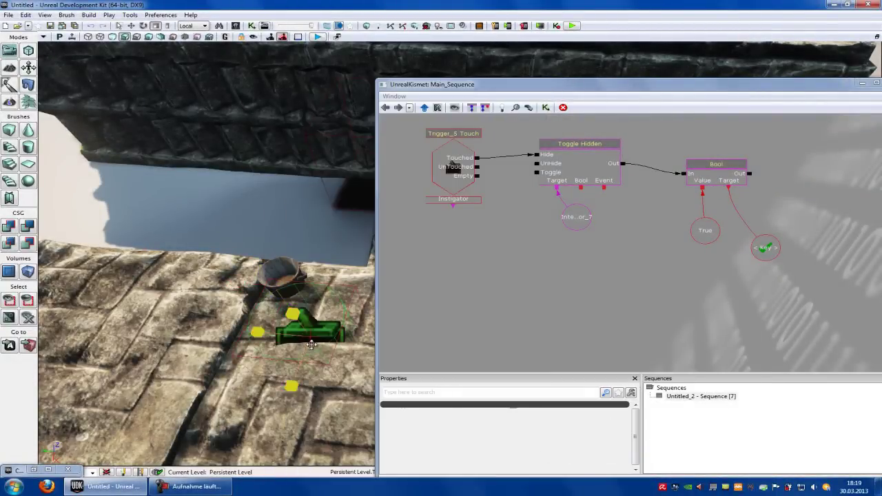
Move the new trigger onto the bucket using the translation tool.
{"action": "right_click_drag", "start_coordinate": [309, 339], "coordinate": [290, 339]}
{"action": "left_click", "coordinate": [862, 83]}
{"action": "right_click_drag", "start_coordinate": [696, 170], "coordinate": [722, 180]}
{"action": "key", "text": "space"}
{"action": "left_click_drag", "start_coordinate": [539, 394], "coordinate": [394, 302]}
{"action": "left_click", "coordinate": [155, 26]}
{"action": "left_click", "coordinate": [132, 28]}
{"action": "left_click_drag", "start_coordinate": [372, 304], "coordinate": [365, 310]}
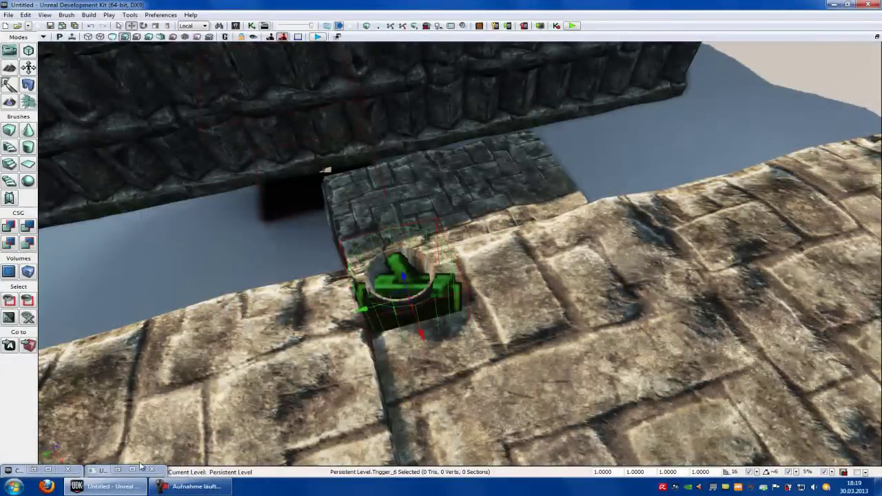
Create a Touch event for the bucket's trigger in Kismet and place it below the existing pickup chain.
{"action": "left_click", "coordinate": [118, 470]}
{"action": "right_click", "coordinate": [484, 321]}
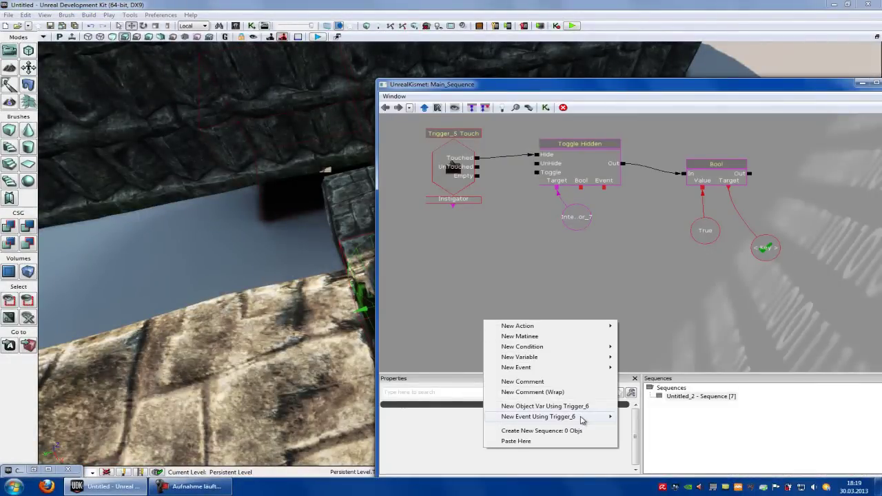
{"action": "mouse_move", "coordinate": [550, 423]}
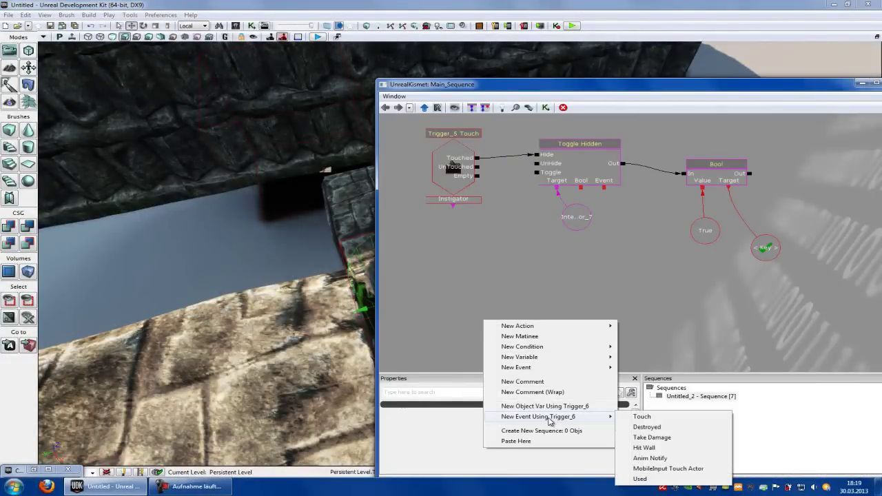
{"action": "left_click", "coordinate": [644, 417]}
{"action": "left_click_drag", "start_coordinate": [541, 308], "coordinate": [488, 292], "text": "ctrl"}
{"action": "left_click", "coordinate": [593, 295]}
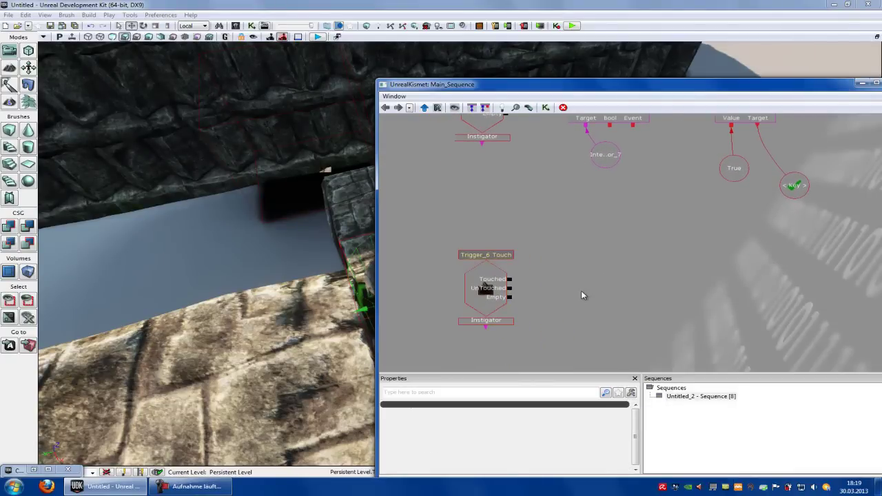
Add a Compare Bool condition beside the new Touch event.
{"action": "right_click", "coordinate": [592, 284]}
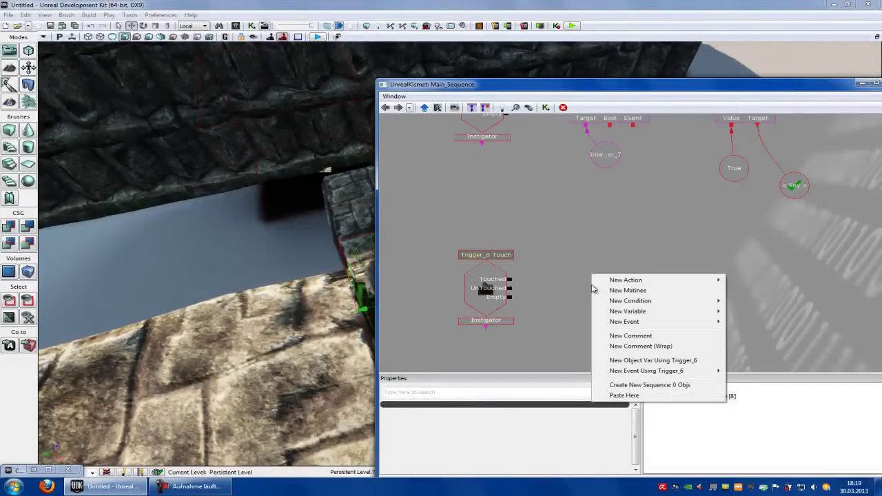
{"action": "mouse_move", "coordinate": [659, 311]}
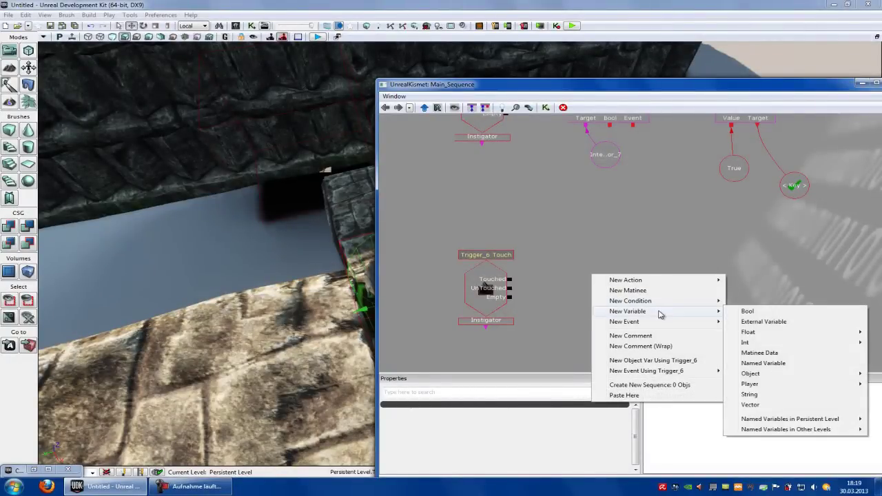
{"action": "mouse_move", "coordinate": [641, 301]}
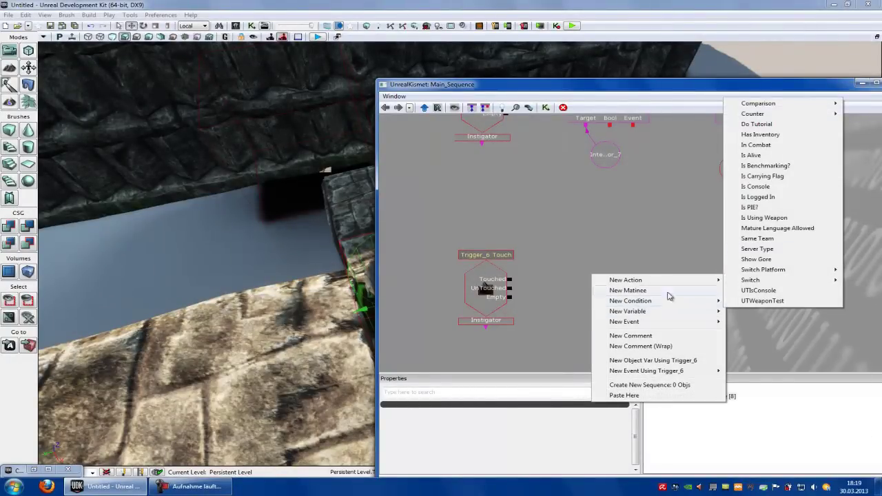
{"action": "mouse_move", "coordinate": [758, 103]}
{"action": "left_click", "coordinate": [688, 106]}
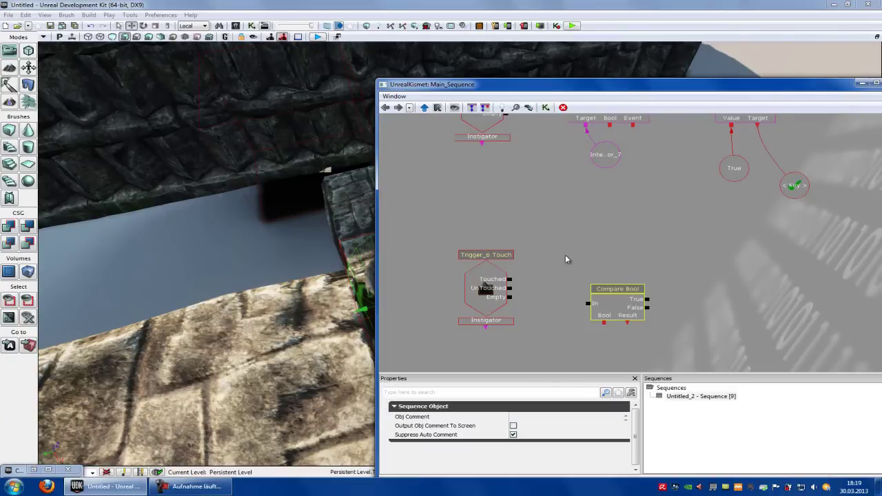
Connect the bucket trigger's Touched output to Compare Bool's In.
{"action": "left_click_drag", "start_coordinate": [700, 225], "coordinate": [662, 256]}
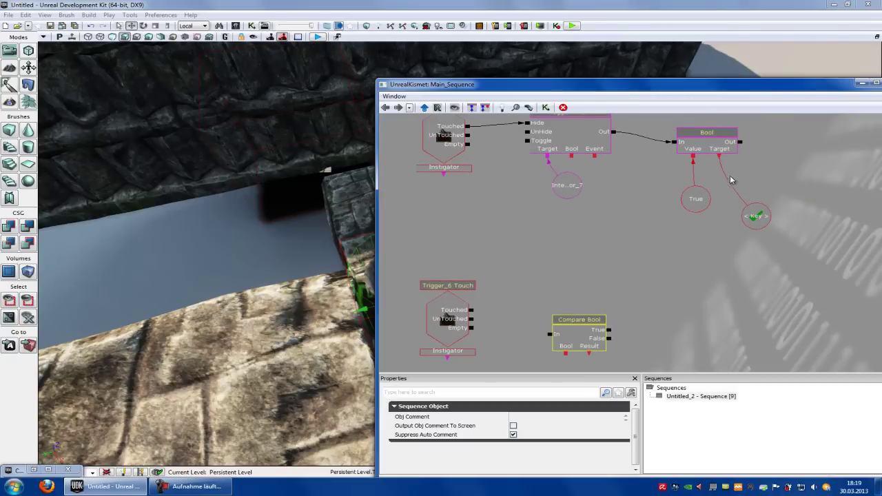
{"action": "left_click_drag", "start_coordinate": [636, 182], "coordinate": [651, 259]}
{"action": "left_click_drag", "start_coordinate": [554, 158], "coordinate": [559, 199]}
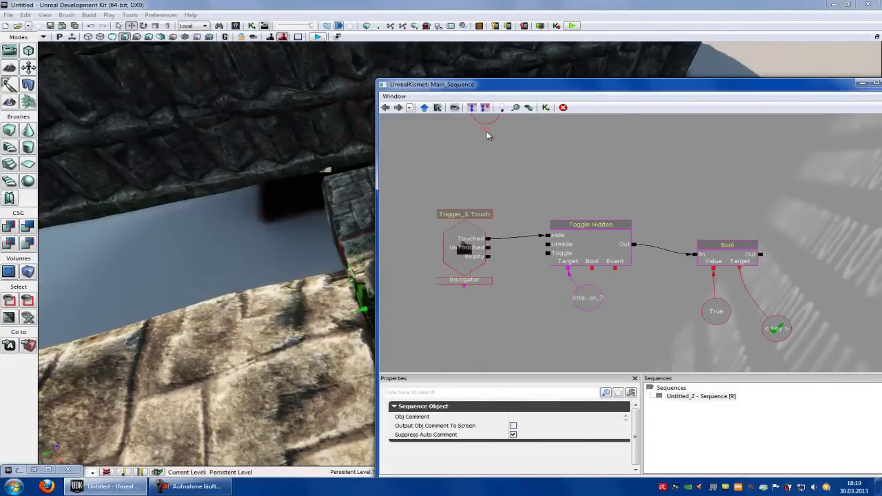
{"action": "left_click_drag", "start_coordinate": [647, 208], "coordinate": [616, 132]}
{"action": "left_click_drag", "start_coordinate": [616, 201], "coordinate": [623, 160]}
{"action": "left_click_drag", "start_coordinate": [633, 279], "coordinate": [630, 259]}
{"action": "left_click_drag", "start_coordinate": [542, 343], "coordinate": [524, 284]}
{"action": "left_click_drag", "start_coordinate": [604, 342], "coordinate": [603, 325]}
Add a Named Variable that finds key and link it to Compare Bool's Bool input.
{"action": "right_click", "coordinate": [574, 319]}
{"action": "mouse_move", "coordinate": [599, 357]}
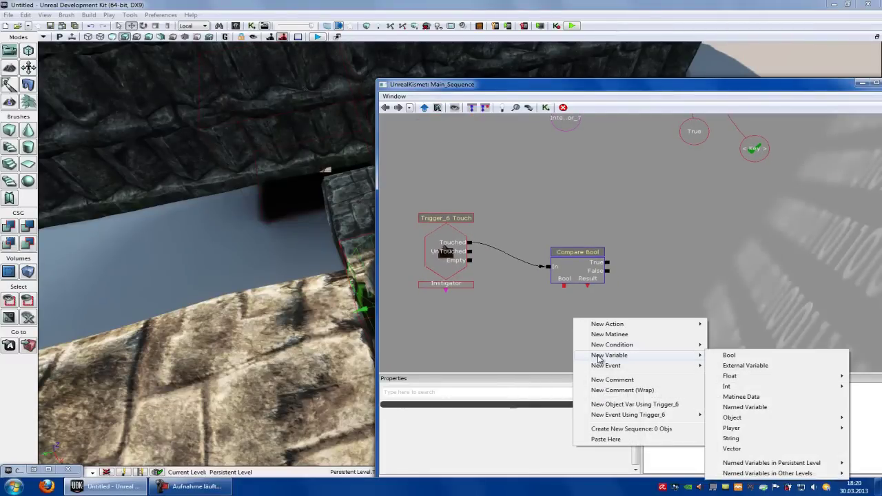
{"action": "left_click", "coordinate": [745, 407]}
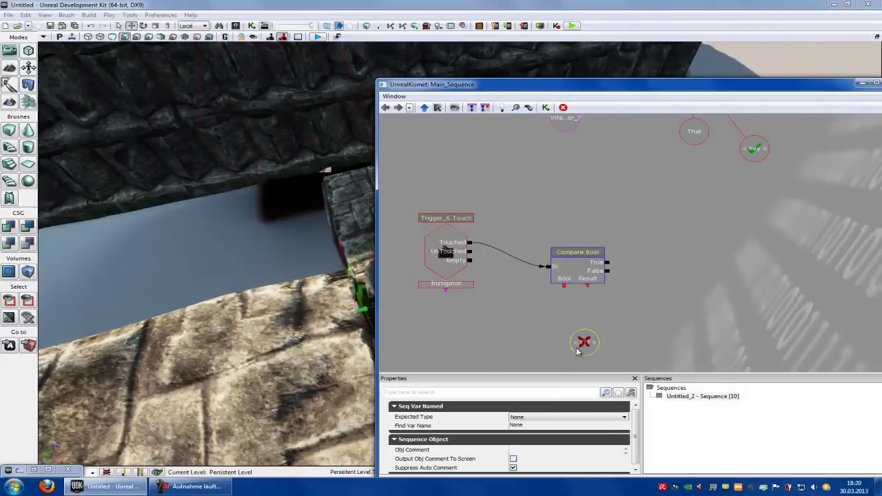
{"action": "left_click", "coordinate": [526, 428]}
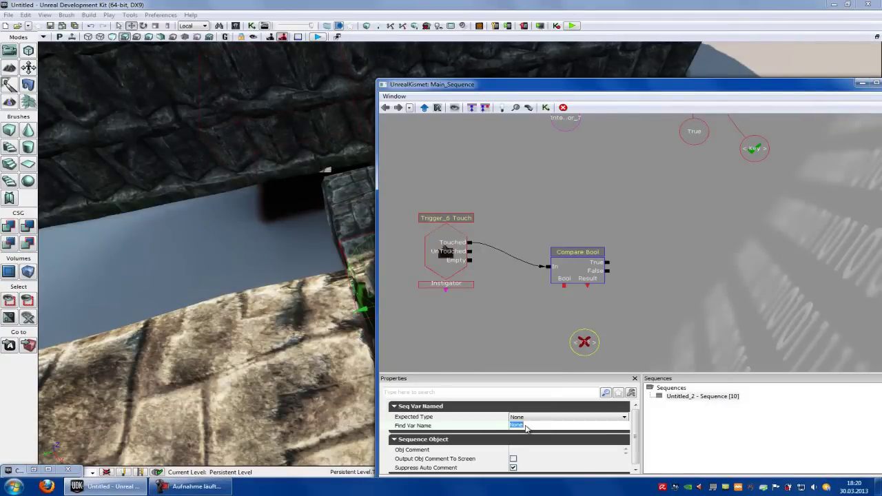
{"action": "left_click", "coordinate": [603, 344]}
{"action": "left_click_drag", "start_coordinate": [633, 191], "coordinate": [640, 231]}
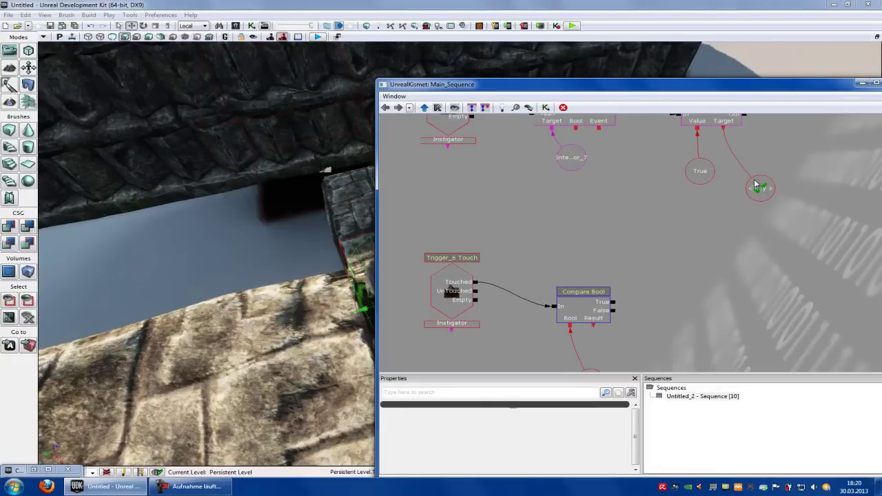
{"action": "left_click_drag", "start_coordinate": [682, 290], "coordinate": [690, 255]}
{"action": "left_click_drag", "start_coordinate": [649, 316], "coordinate": [612, 315]}
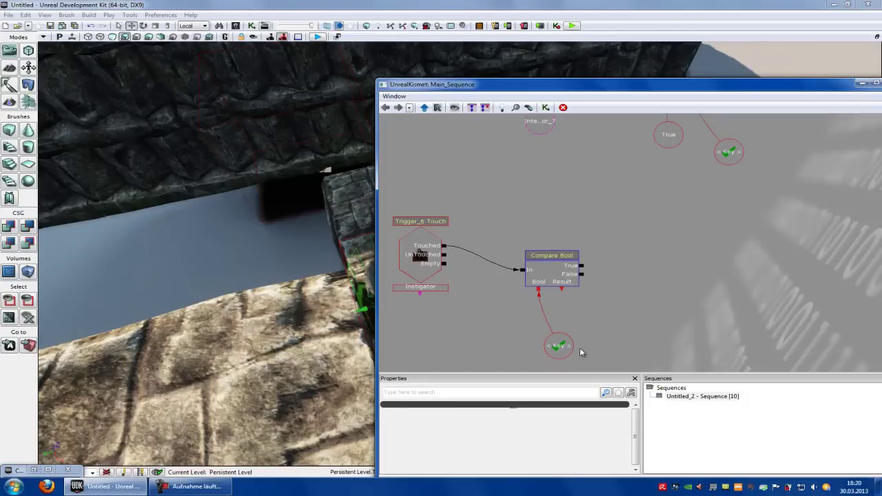
Add a Toggle Announcements action and connect Compare Bool's False output to its Enable input.
{"action": "left_click", "coordinate": [562, 347]}
{"action": "left_click_drag", "start_coordinate": [583, 263], "coordinate": [735, 232]}
{"action": "right_click_drag", "start_coordinate": [641, 326], "coordinate": [609, 296]}
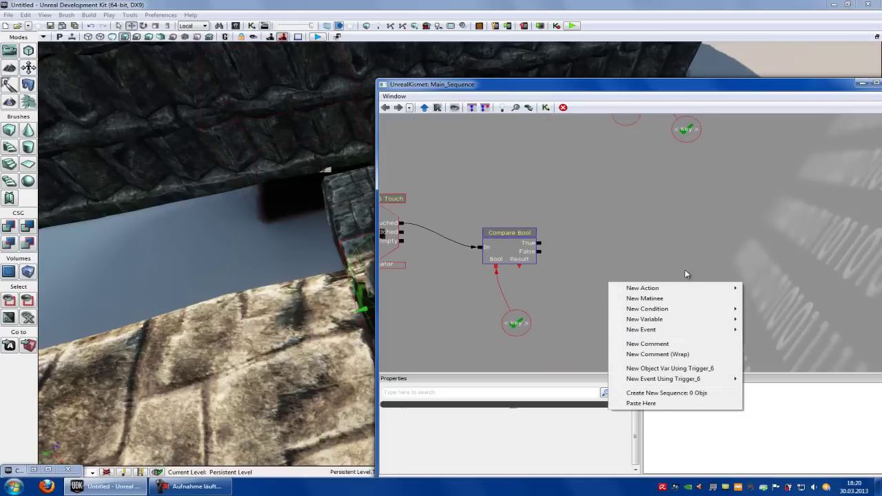
{"action": "mouse_move", "coordinate": [680, 292]}
{"action": "mouse_move", "coordinate": [782, 491]}
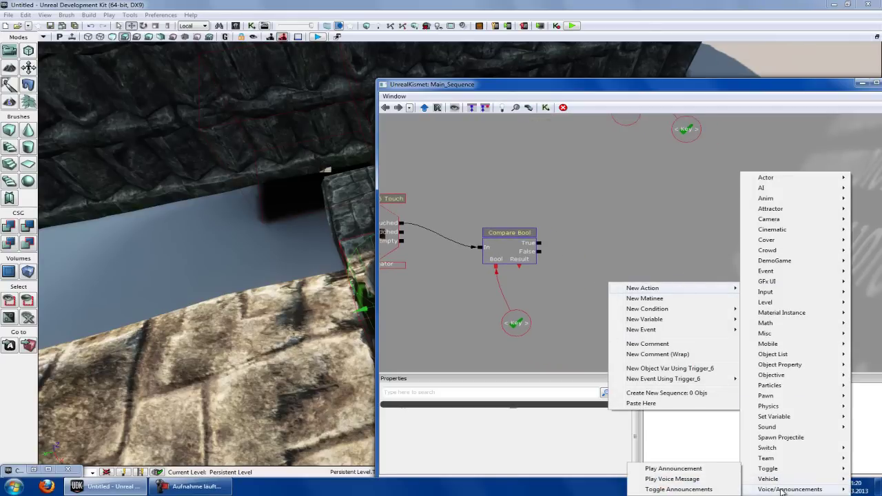
{"action": "left_click", "coordinate": [679, 489]}
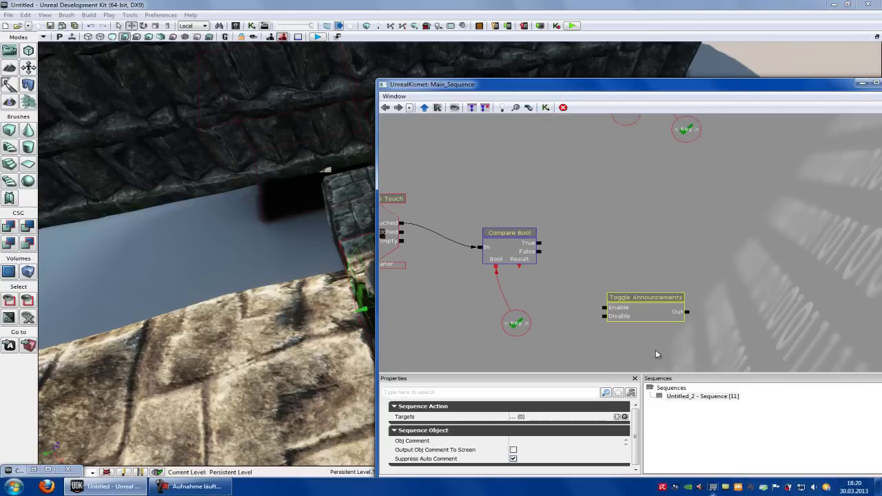
{"action": "left_click_drag", "start_coordinate": [540, 252], "coordinate": [601, 308]}
Set the Toggle Announcements comment to "Search the key!!!!!!!!" and enable outputting the comment to screen.
{"action": "left_click", "coordinate": [639, 314]}
{"action": "left_click", "coordinate": [532, 442]}
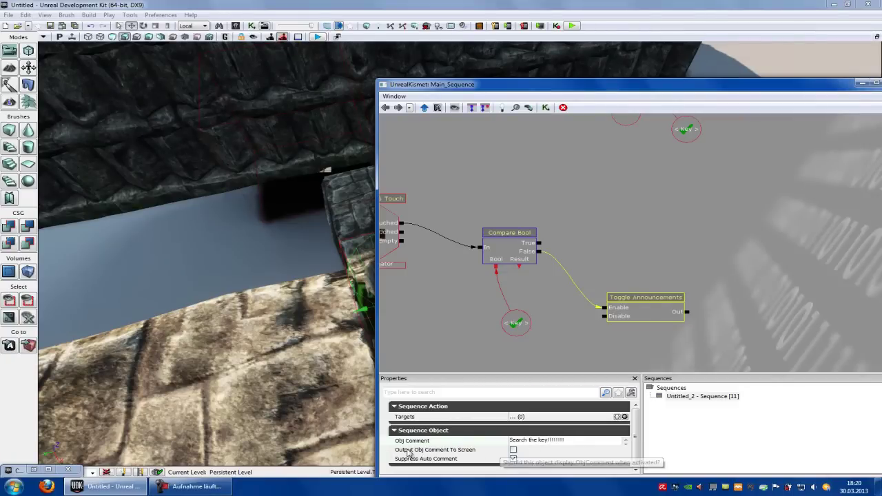
{"action": "left_click", "coordinate": [514, 450]}
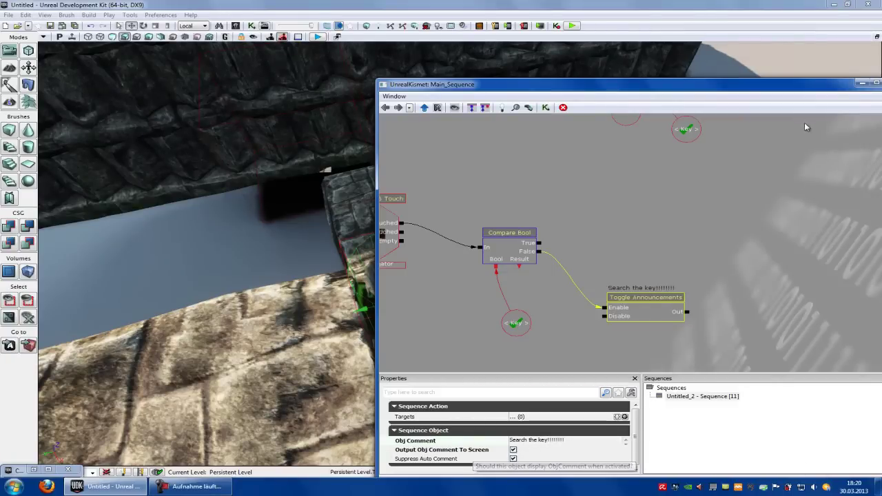
Playtest the level from the walkway, walk into the bucket trigger without touching the flower, and end the preview.
{"action": "left_click", "coordinate": [865, 85]}
{"action": "right_click_drag", "start_coordinate": [714, 418], "coordinate": [717, 460]}
{"action": "right_click", "coordinate": [714, 421]}
{"action": "left_click", "coordinate": [714, 403]}
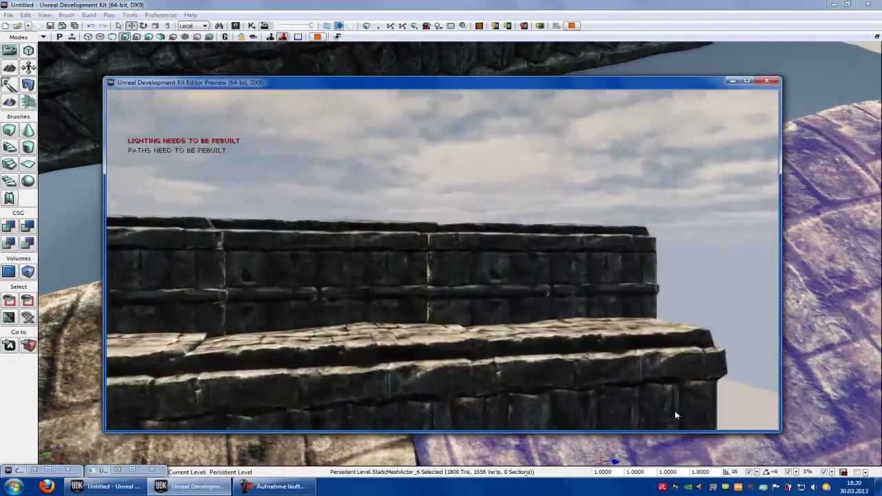
{"action": "key", "text": "w"}
{"action": "key", "text": "w"}
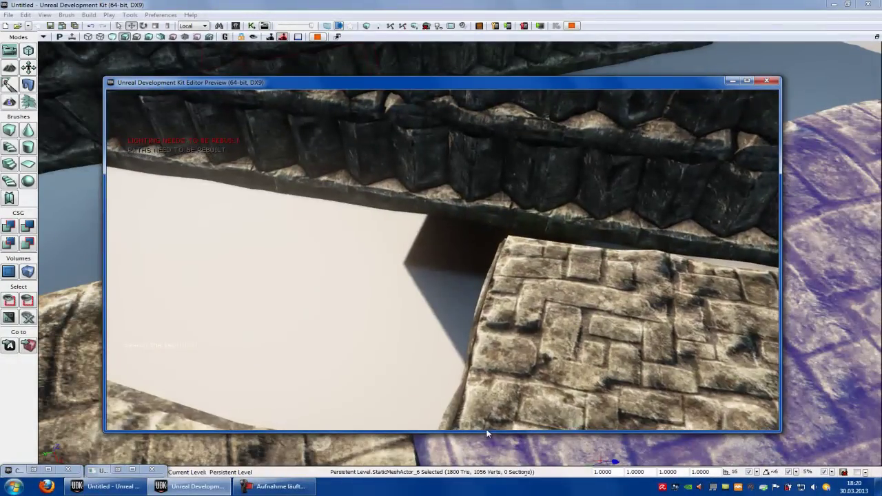
{"action": "key", "text": "s"}
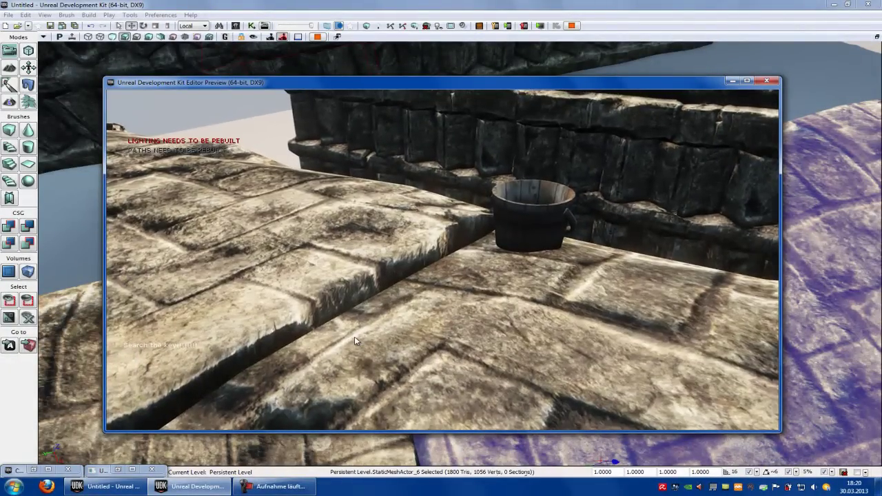
{"action": "key", "text": "w"}
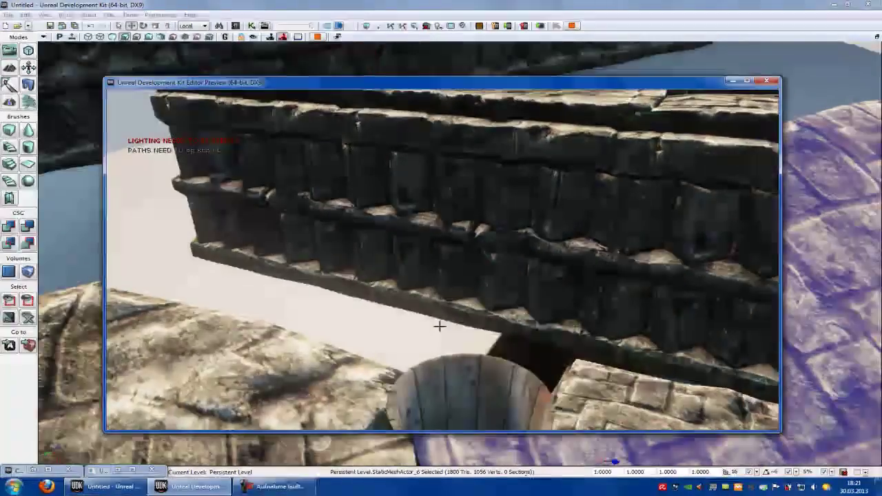
{"action": "key", "text": "s"}
{"action": "key", "text": "Escape"}
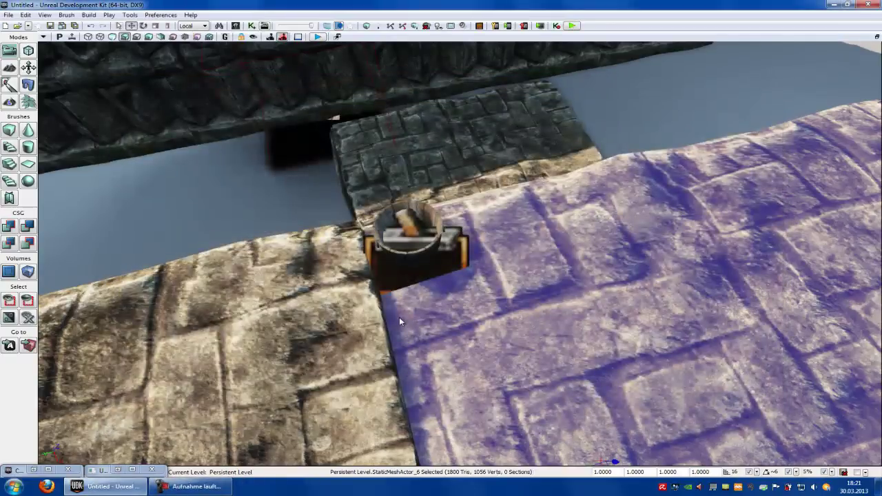
Add a Matinee to the Kismet sequence and connect Compare Bool's True output to its Play input.
{"action": "left_click", "coordinate": [118, 471]}
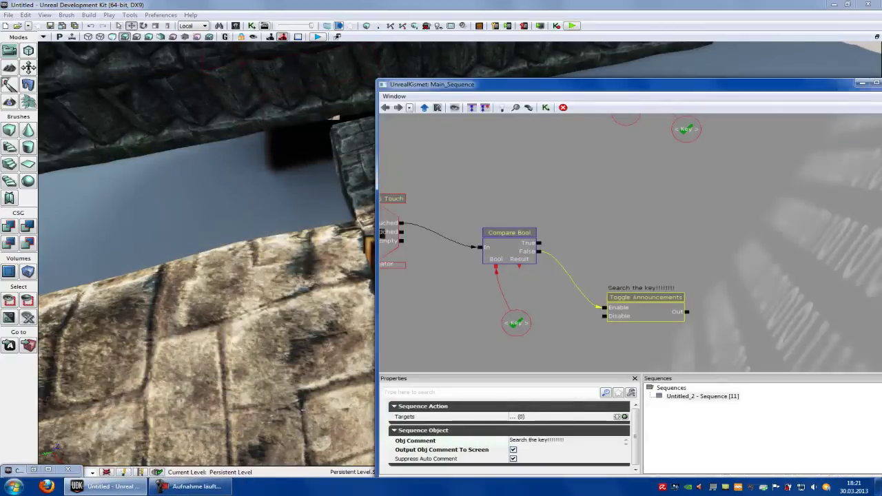
{"action": "left_click_drag", "start_coordinate": [663, 223], "coordinate": [567, 261]}
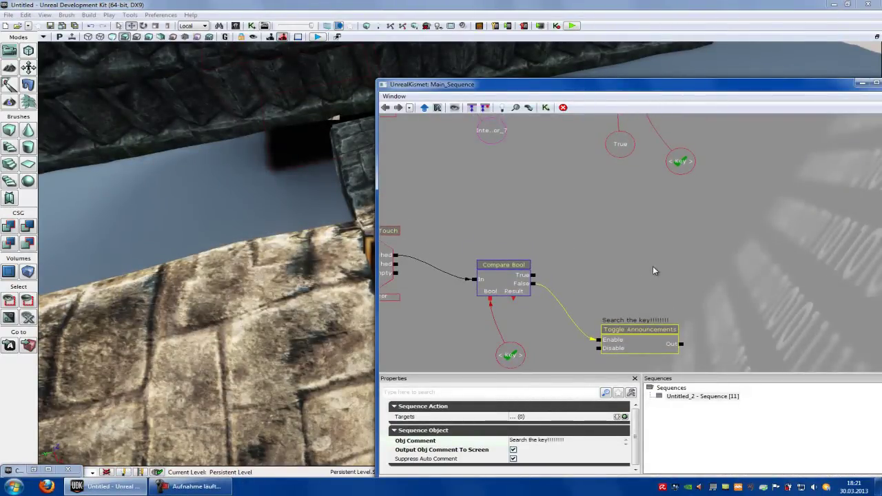
{"action": "right_click", "coordinate": [653, 255]}
{"action": "left_click", "coordinate": [677, 270]}
{"action": "left_click_drag", "start_coordinate": [692, 288], "coordinate": [721, 233]}
{"action": "left_click_drag", "start_coordinate": [620, 331], "coordinate": [765, 341]}
{"action": "left_click_drag", "start_coordinate": [489, 246], "coordinate": [531, 243]}
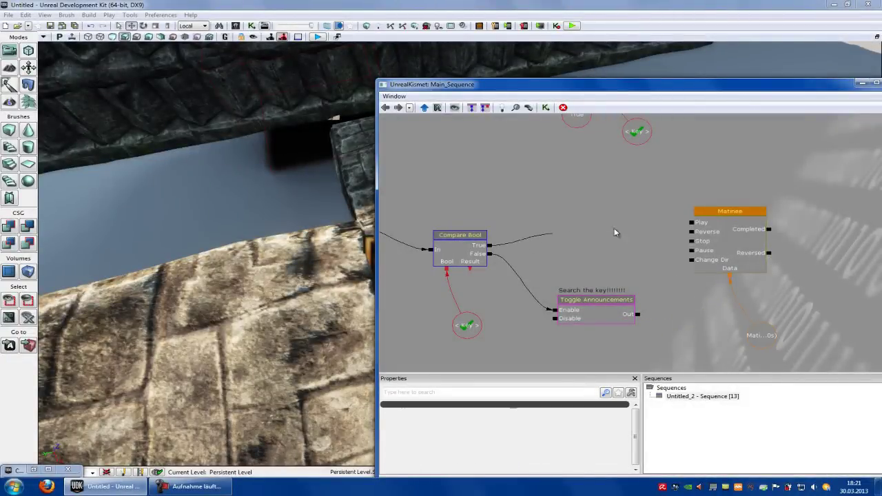
Convert the stone slab between the bucket walkway and the dark wall into a Mover.
{"action": "left_click", "coordinate": [865, 84]}
{"action": "right_click_drag", "start_coordinate": [827, 104], "coordinate": [556, 237]}
{"action": "left_click", "coordinate": [507, 372]}
{"action": "left_click", "coordinate": [551, 203]}
{"action": "right_click_drag", "start_coordinate": [569, 304], "coordinate": [479, 334]}
{"action": "left_click", "coordinate": [511, 348]}
{"action": "right_click", "coordinate": [480, 333]}
{"action": "mouse_move", "coordinate": [537, 415]}
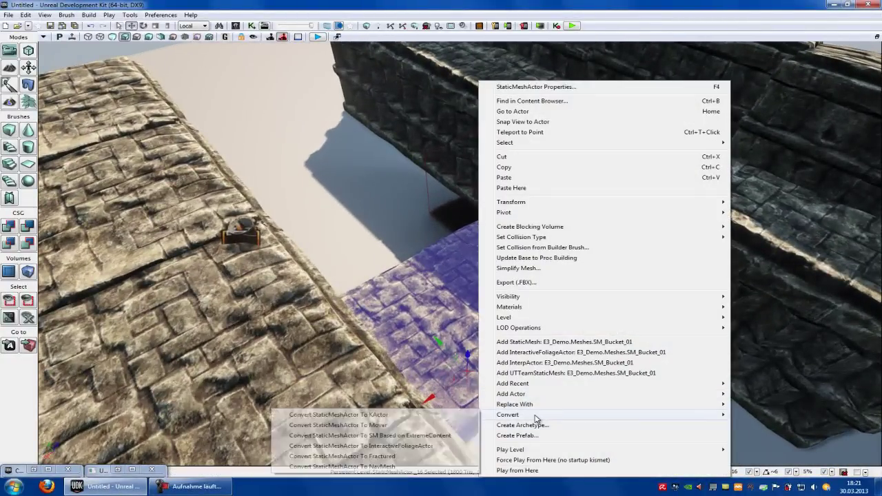
{"action": "left_click", "coordinate": [386, 425]}
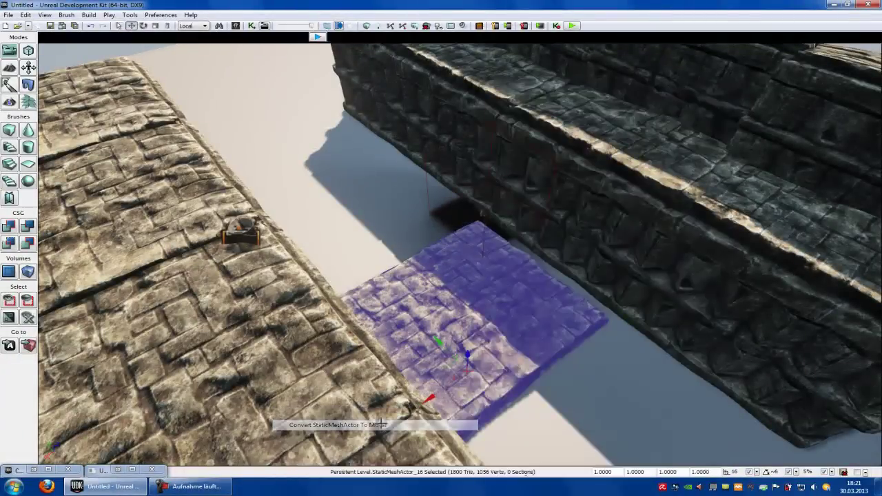
Open the Matinee and add an empty group with the default name and a Movement track for the slab.
{"action": "left_click", "coordinate": [117, 469]}
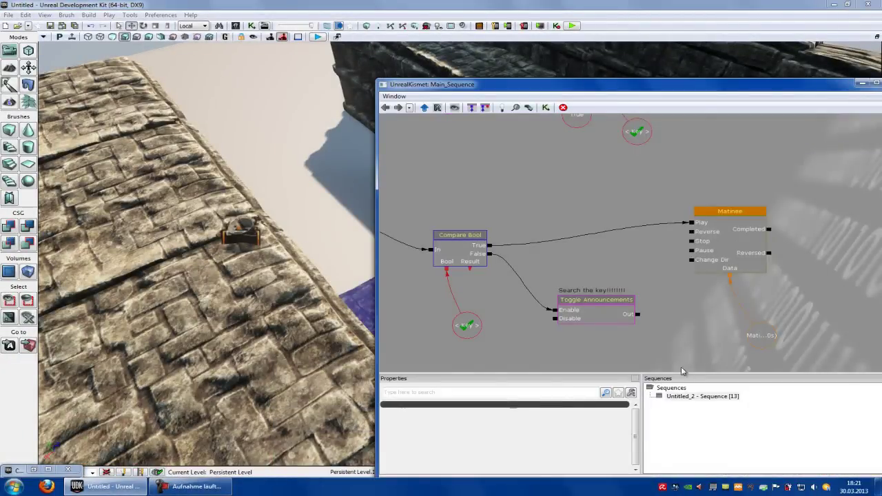
{"action": "double_click", "coordinate": [741, 241]}
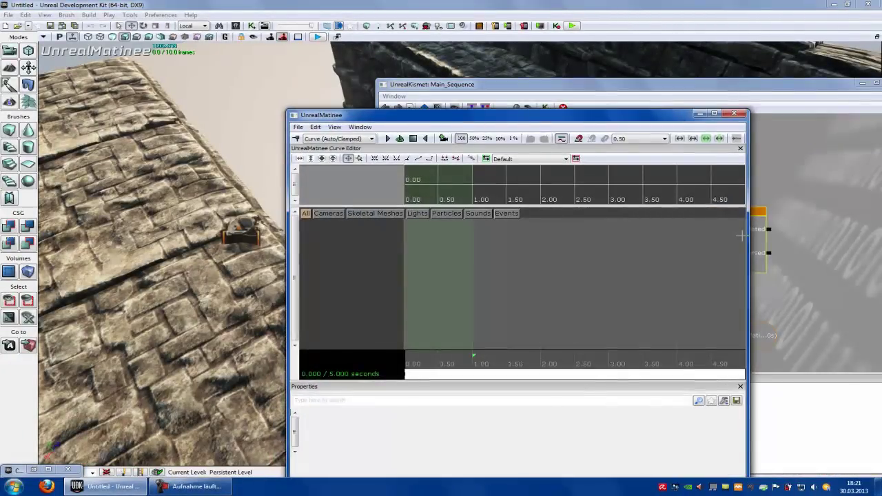
{"action": "right_click", "coordinate": [350, 241]}
{"action": "left_click", "coordinate": [375, 262]}
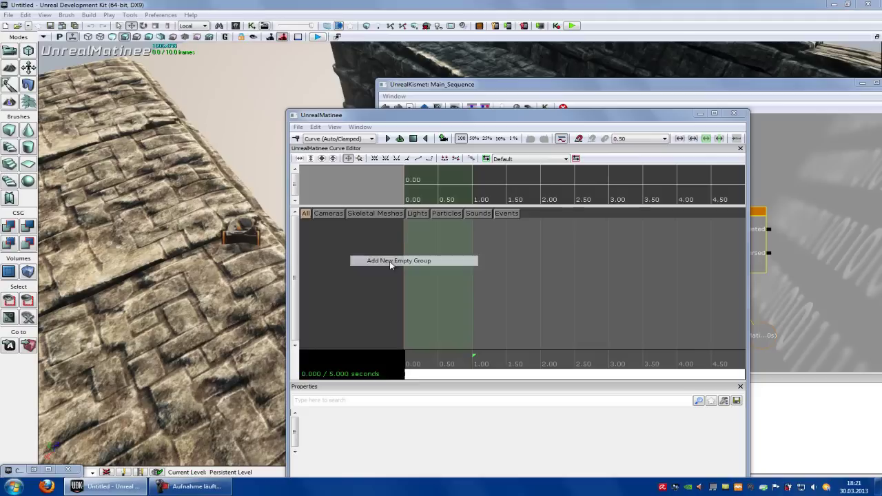
{"action": "left_click", "coordinate": [559, 292]}
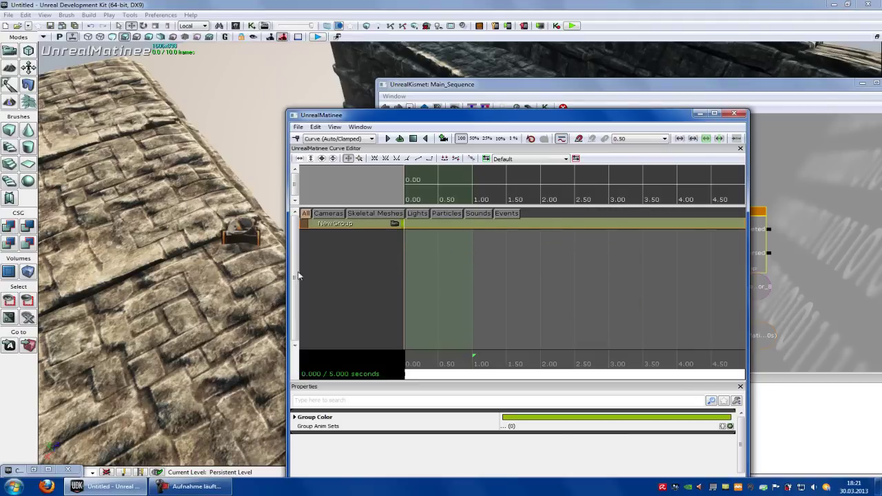
{"action": "right_click", "coordinate": [345, 227]}
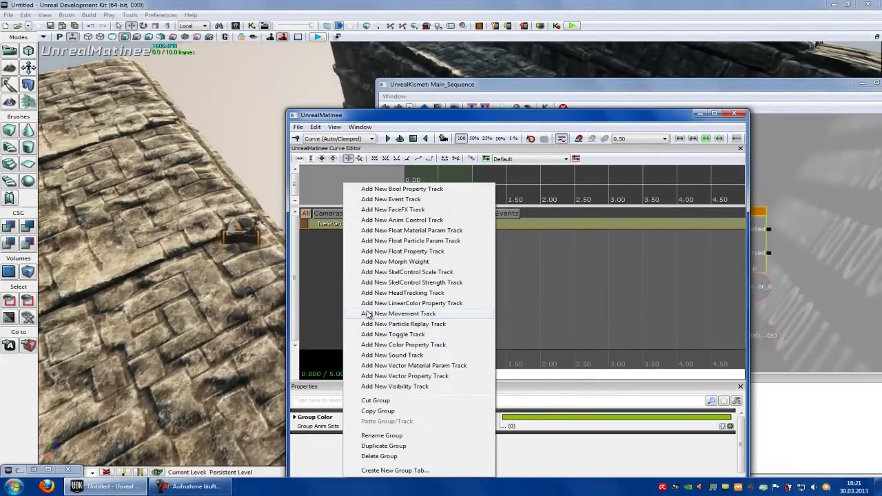
{"action": "left_click", "coordinate": [379, 314]}
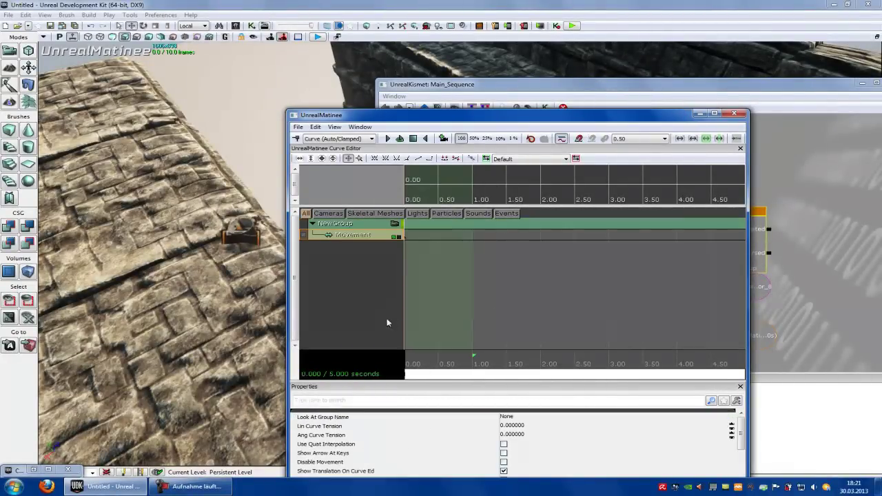
Raise the slab at about 1 second, add a movement key there, return to the start time, and close the Matinee.
{"action": "left_click", "coordinate": [862, 83]}
{"action": "left_click_drag", "start_coordinate": [633, 120], "coordinate": [286, 83]}
{"action": "right_click_drag", "start_coordinate": [622, 191], "coordinate": [364, 231]}
{"action": "left_click_drag", "start_coordinate": [57, 325], "coordinate": [126, 321]}
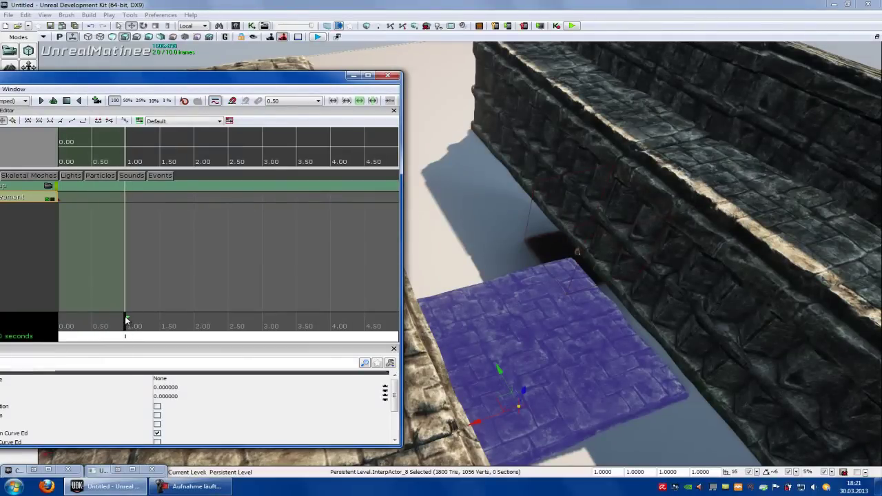
{"action": "left_click_drag", "start_coordinate": [520, 390], "coordinate": [543, 342]}
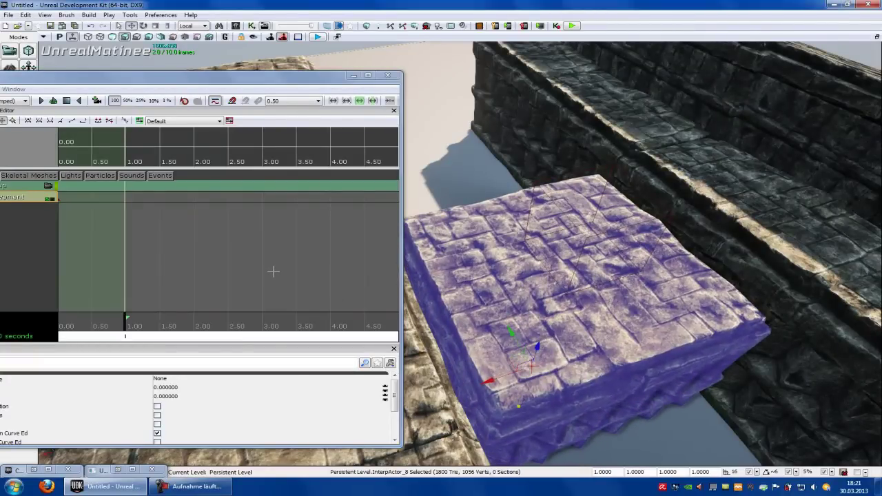
{"action": "key", "text": "Return"}
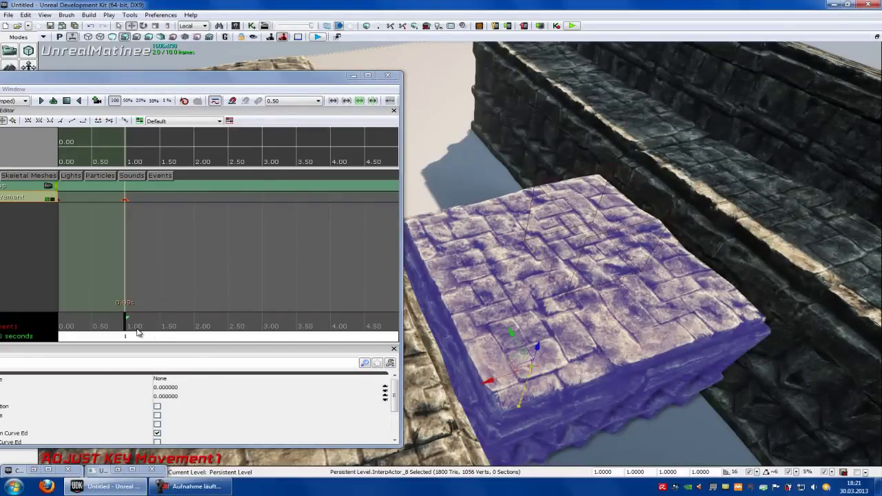
{"action": "left_click_drag", "start_coordinate": [125, 325], "coordinate": [48, 319]}
{"action": "left_click", "coordinate": [388, 75]}
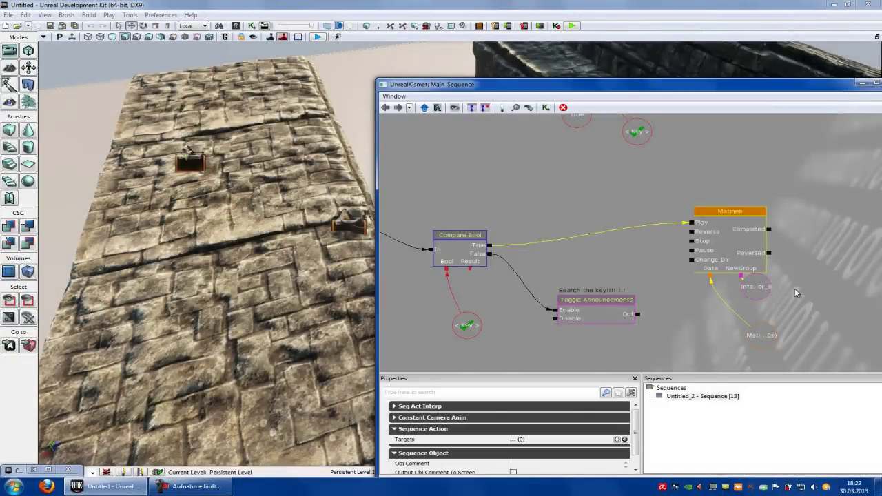
Add a second Matinee beside the first and connect Compare Bool's True output to its Play input.
{"action": "left_click_drag", "start_coordinate": [797, 293], "coordinate": [668, 271]}
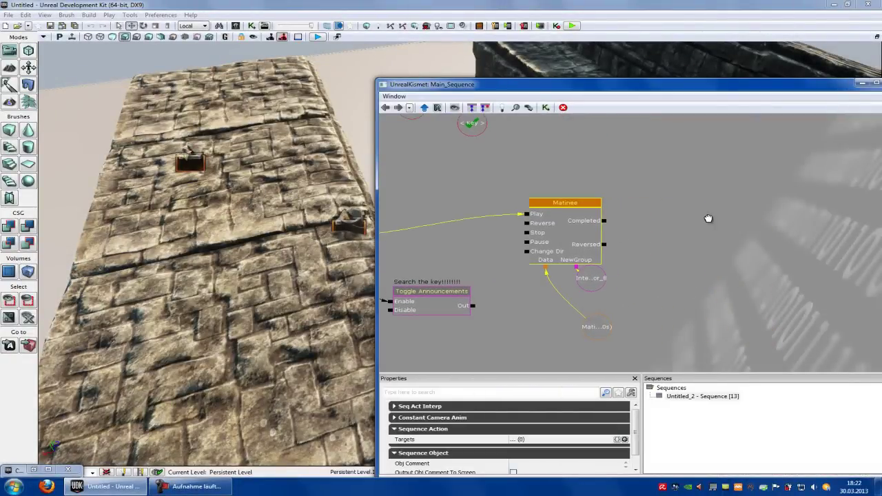
{"action": "right_click", "coordinate": [707, 216]}
{"action": "left_click", "coordinate": [750, 222]}
{"action": "left_click_drag", "start_coordinate": [550, 257], "coordinate": [596, 264]}
{"action": "left_click_drag", "start_coordinate": [455, 254], "coordinate": [495, 261]}
{"action": "left_click_drag", "start_coordinate": [410, 251], "coordinate": [790, 244]}
{"action": "left_click", "coordinate": [824, 256]}
Convert the middle block of the upper back wall into a Mover.
{"action": "left_click", "coordinate": [859, 87]}
{"action": "right_click_drag", "start_coordinate": [742, 151], "coordinate": [670, 154]}
{"action": "left_click", "coordinate": [670, 153]}
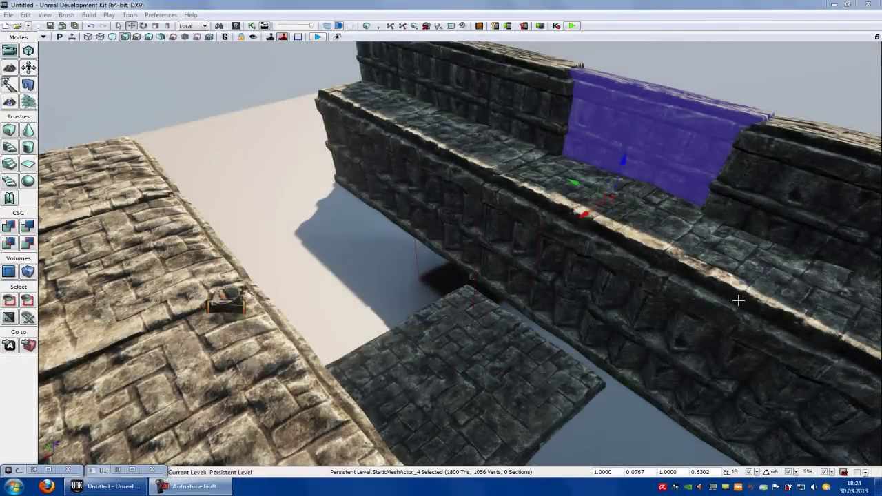
{"action": "right_click_drag", "start_coordinate": [738, 280], "coordinate": [513, 213]}
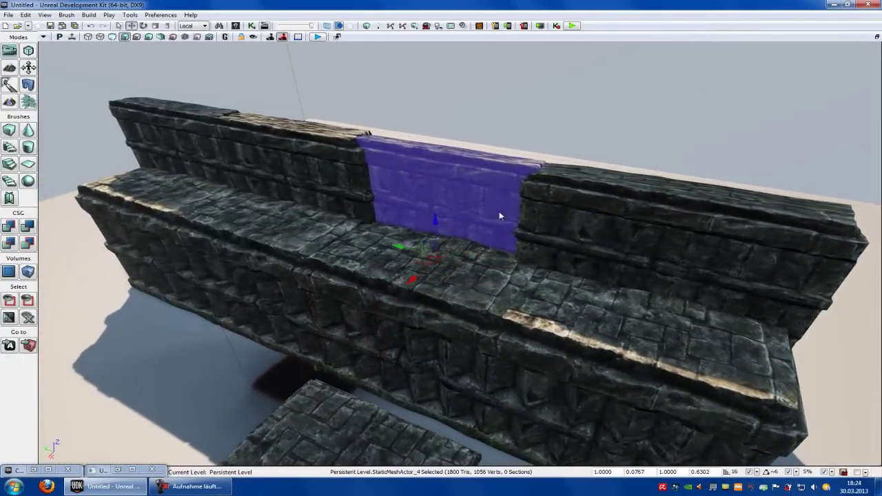
{"action": "right_click", "coordinate": [484, 210]}
{"action": "mouse_move", "coordinate": [536, 417]}
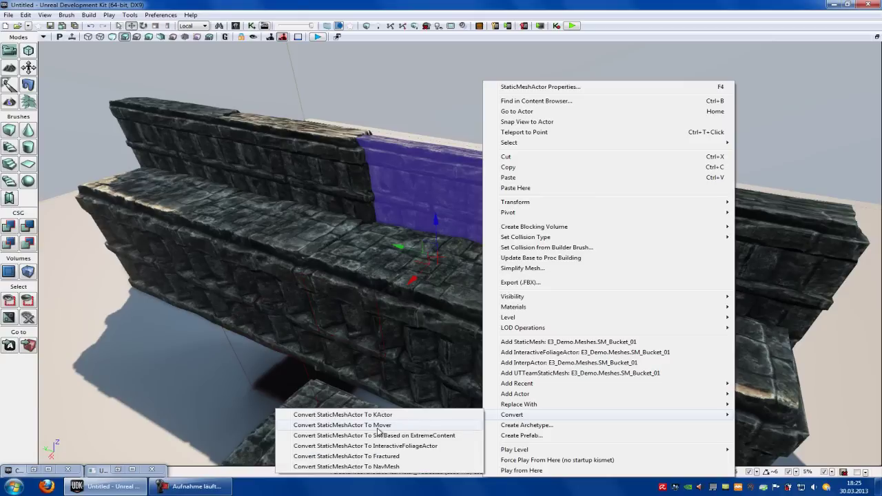
{"action": "left_click", "coordinate": [372, 427]}
{"action": "right_click_drag", "start_coordinate": [522, 382], "coordinate": [491, 388]}
Open the second Matinee and add an empty group with the default name and a Movement track for the wall block.
{"action": "left_click", "coordinate": [118, 469]}
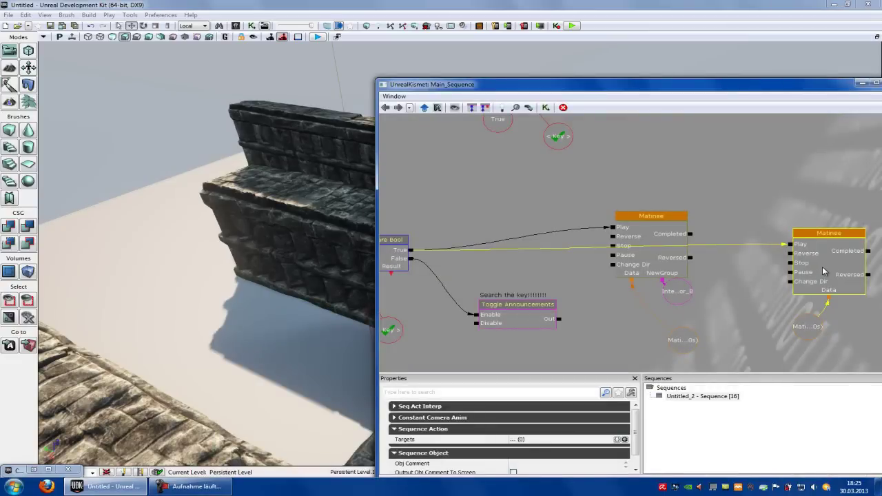
{"action": "double_click", "coordinate": [824, 271]}
{"action": "left_click_drag", "start_coordinate": [176, 88], "coordinate": [377, 107]}
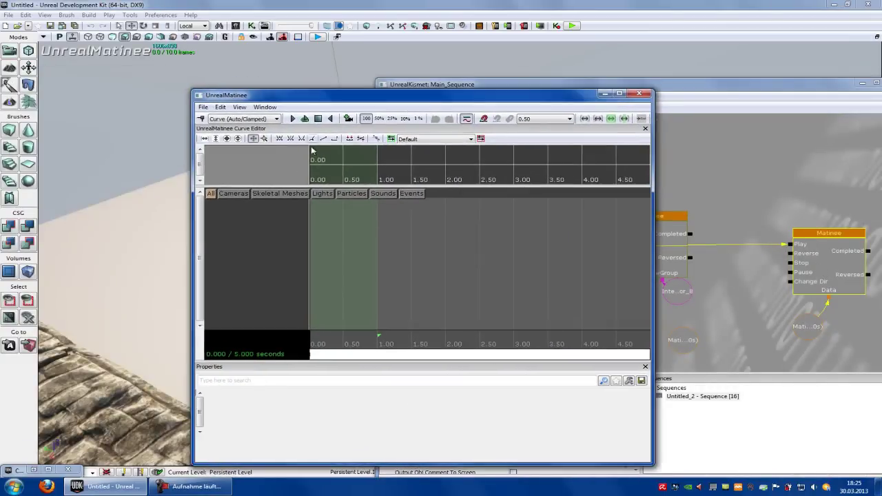
{"action": "right_click", "coordinate": [262, 216]}
{"action": "left_click", "coordinate": [305, 239]}
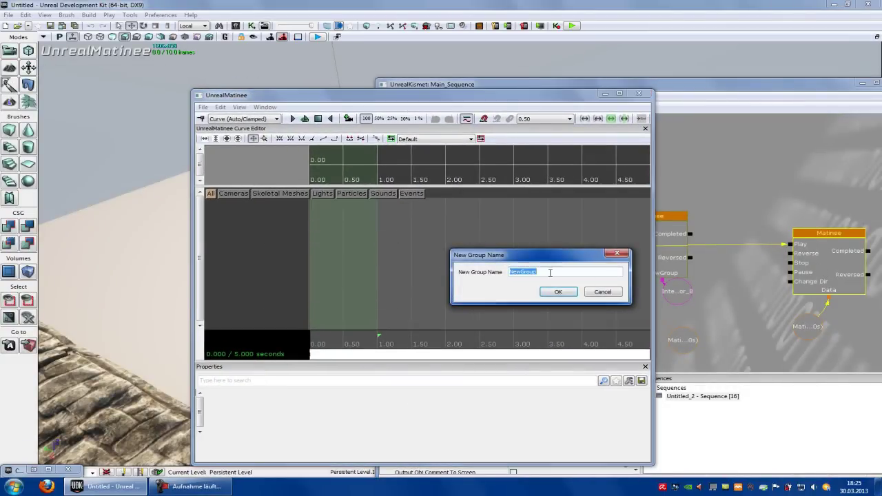
{"action": "left_click", "coordinate": [558, 292]}
{"action": "right_click", "coordinate": [274, 206]}
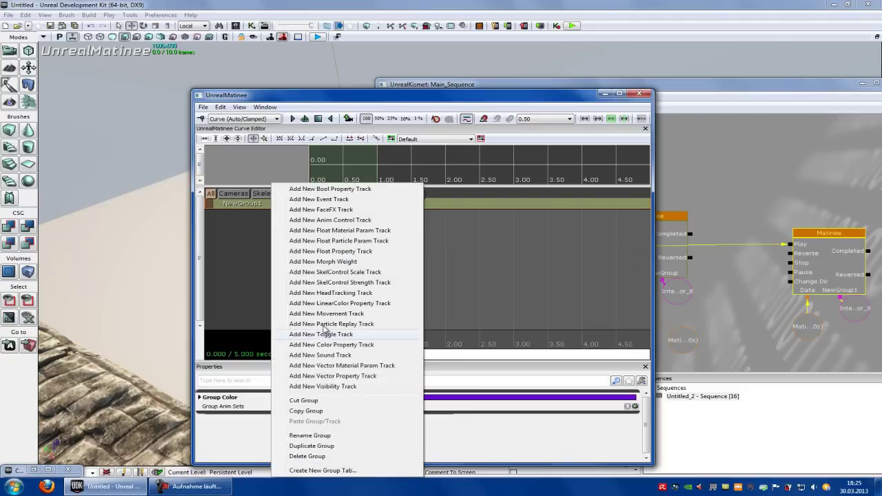
{"action": "left_click", "coordinate": [329, 314]}
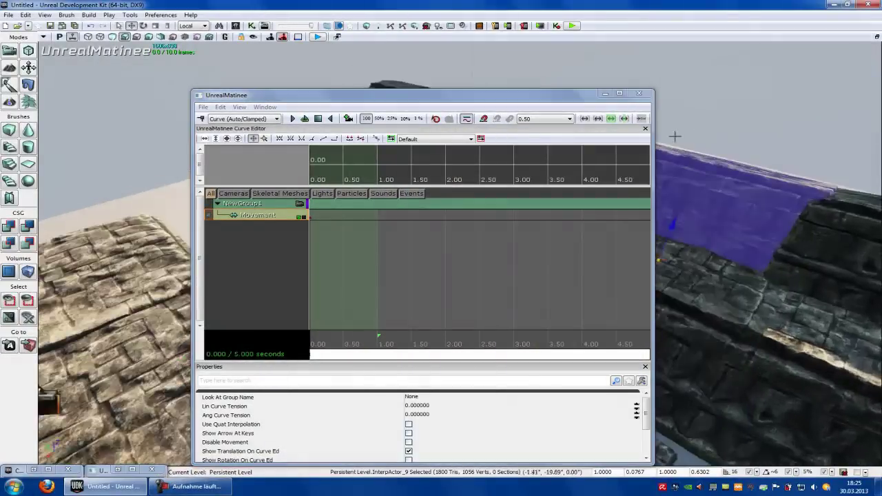
Slide the wall block into the neighbouring wall at 1.00 second, add a movement key, return to 0 seconds, and close the Matinee.
{"action": "right_click_drag", "start_coordinate": [675, 137], "coordinate": [665, 135]}
{"action": "left_click_drag", "start_coordinate": [583, 97], "coordinate": [423, 93]}
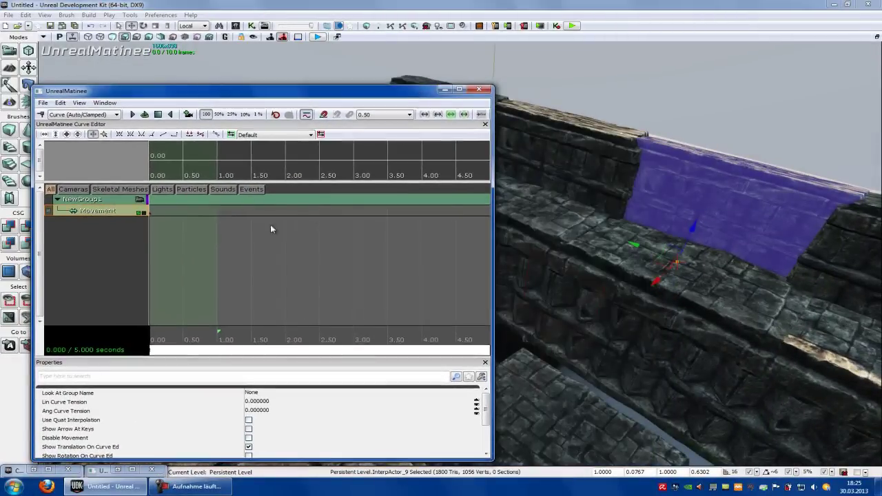
{"action": "left_click_drag", "start_coordinate": [150, 338], "coordinate": [217, 328]}
{"action": "left_click_drag", "start_coordinate": [640, 245], "coordinate": [526, 182]}
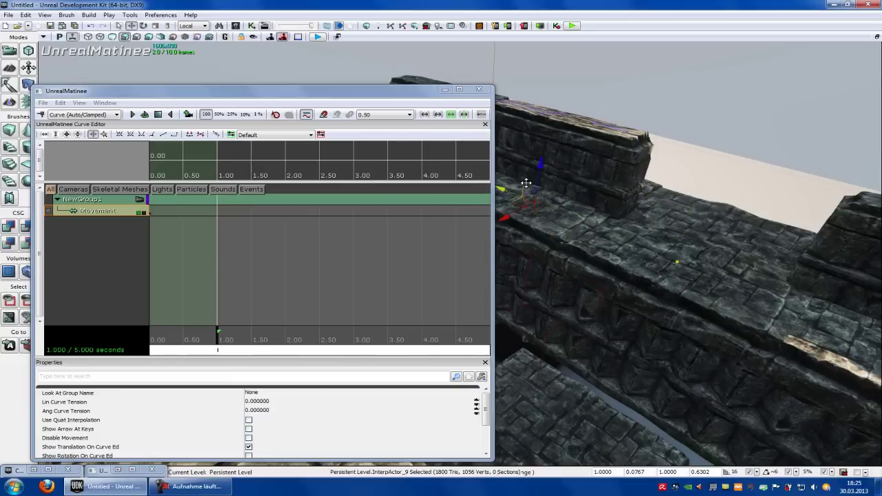
{"action": "left_click", "coordinate": [334, 293]}
{"action": "key", "text": "Return"}
{"action": "left_click_drag", "start_coordinate": [217, 332], "coordinate": [124, 344]}
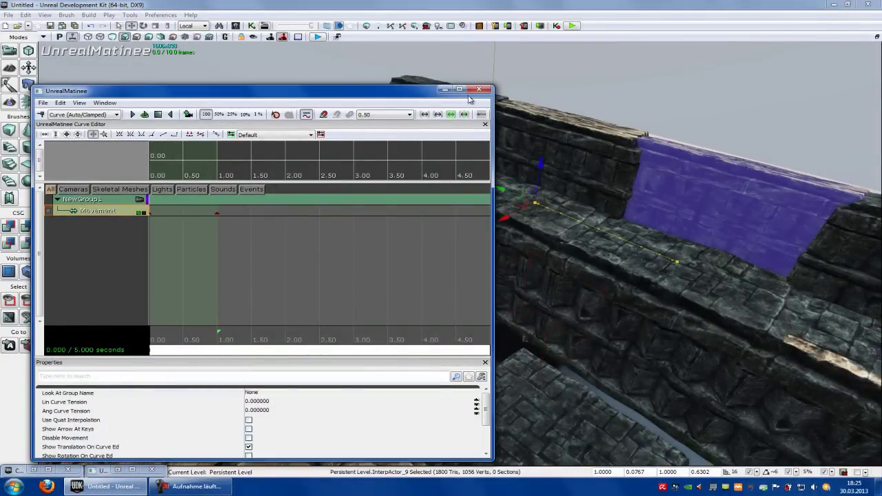
{"action": "left_click", "coordinate": [479, 89]}
Reopen the main Kismet sequence and place its window beside the view of the slab and wall block.
{"action": "right_click_drag", "start_coordinate": [641, 132], "coordinate": [668, 132]}
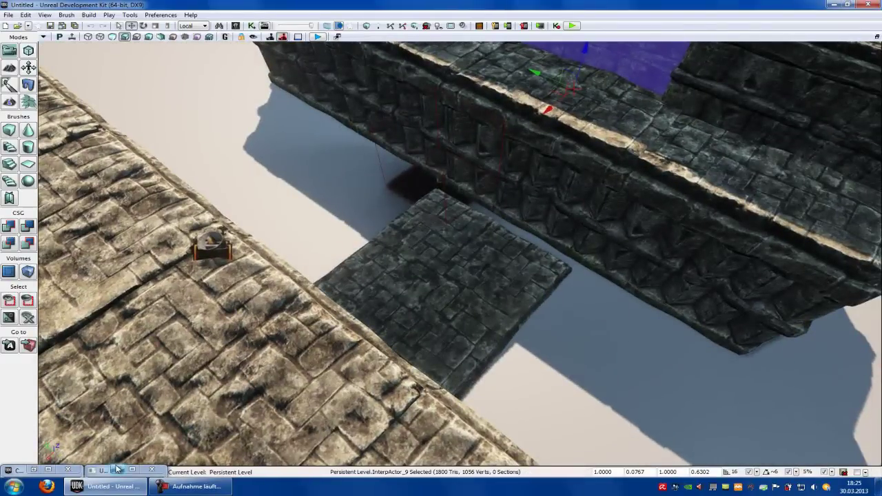
{"action": "double_click", "coordinate": [117, 469]}
{"action": "left_click_drag", "start_coordinate": [814, 93], "coordinate": [567, 381]}
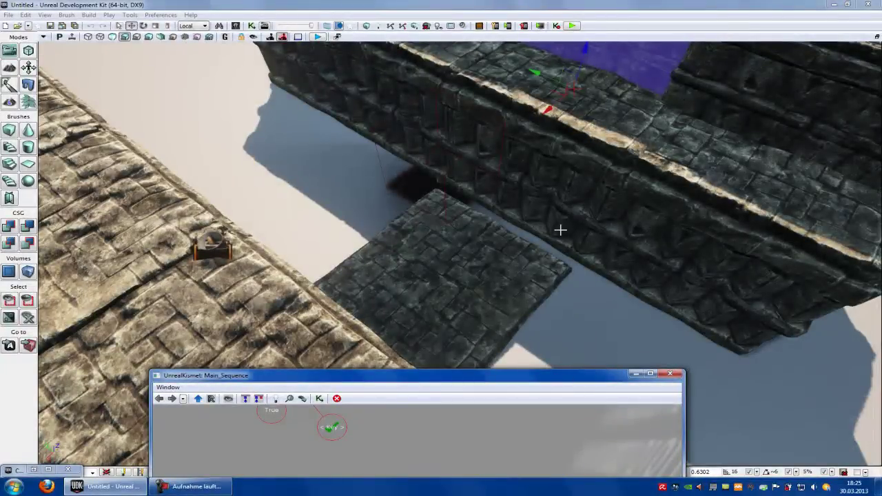
{"action": "right_click_drag", "start_coordinate": [565, 228], "coordinate": [696, 173]}
{"action": "left_click_drag", "start_coordinate": [360, 375], "coordinate": [645, 127]}
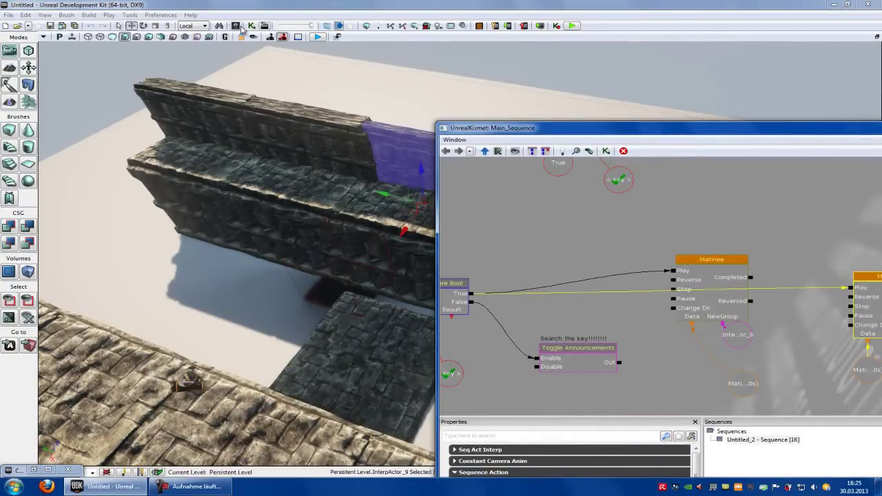
Place the P_VH_Death_Dust_Secondary particle system from the Content Browser onto the slab as an emitter.
{"action": "left_click", "coordinate": [237, 26]}
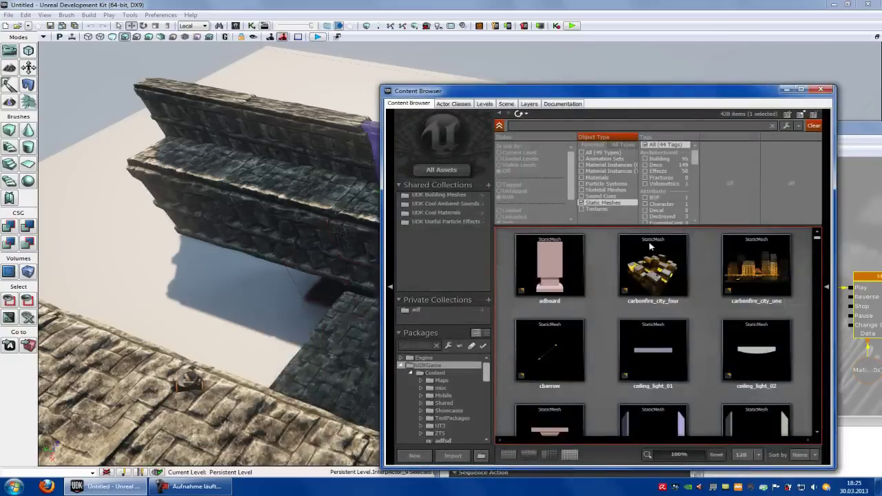
{"action": "left_click", "coordinate": [596, 184]}
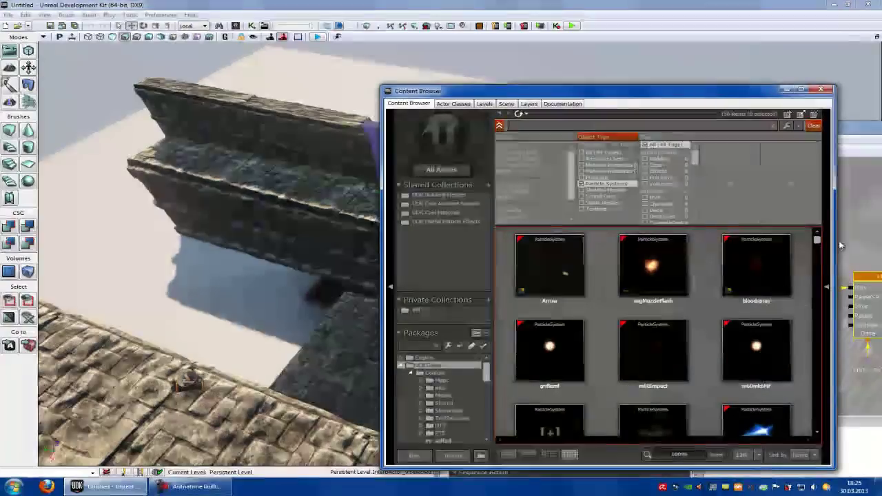
{"action": "left_click_drag", "start_coordinate": [818, 241], "coordinate": [819, 357]}
{"action": "left_click", "coordinate": [550, 331]}
{"action": "left_click_drag", "start_coordinate": [549, 379], "coordinate": [371, 358]}
{"action": "left_click", "coordinate": [788, 92]}
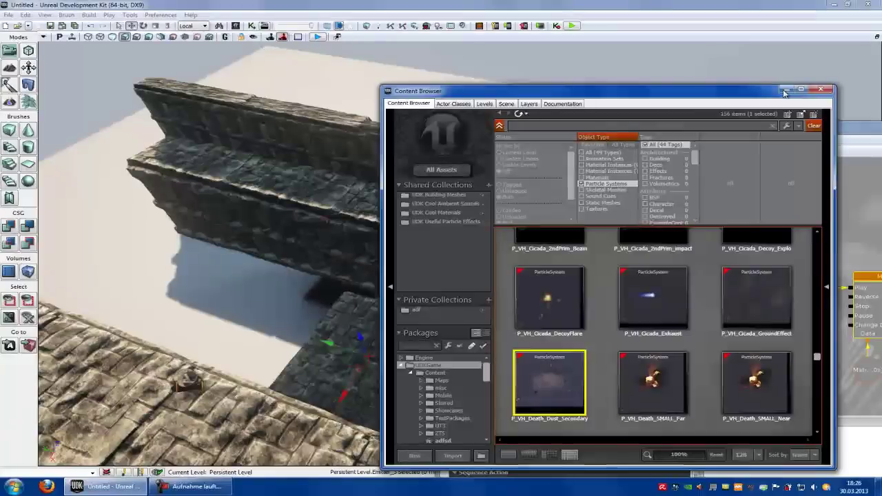
Nudge the dust emitter into place on the slab and turn off Auto Activate in its properties.
{"action": "right_click_drag", "start_coordinate": [355, 110], "coordinate": [357, 145]}
{"action": "scroll", "coordinate": [356, 145], "scroll_direction": "up", "scroll_amount": 4}
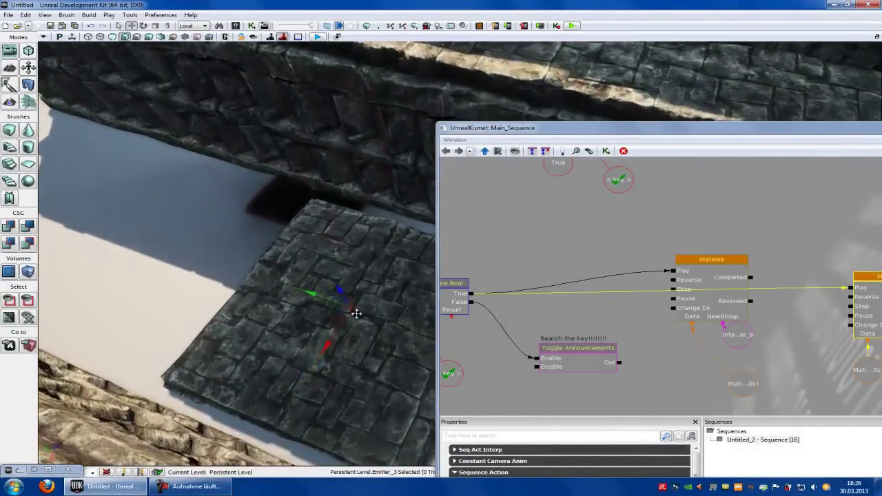
{"action": "left_click_drag", "start_coordinate": [341, 292], "coordinate": [336, 282]}
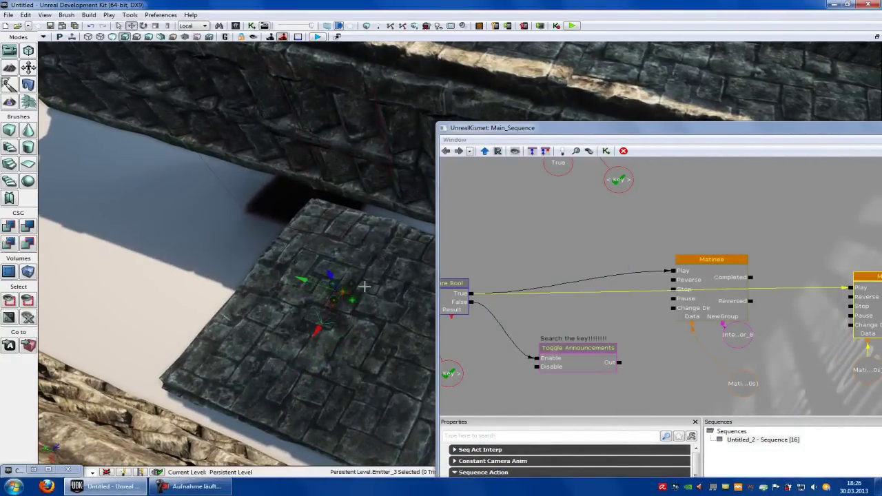
{"action": "double_click", "coordinate": [353, 283]}
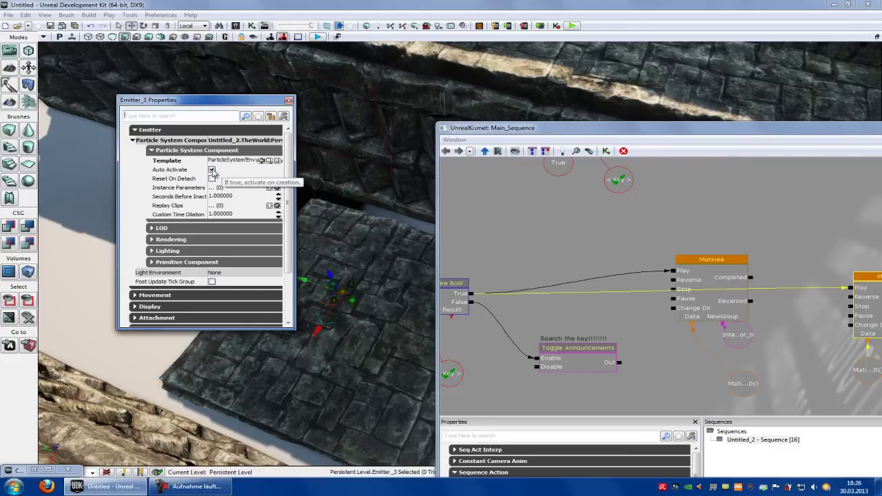
{"action": "left_click", "coordinate": [212, 169]}
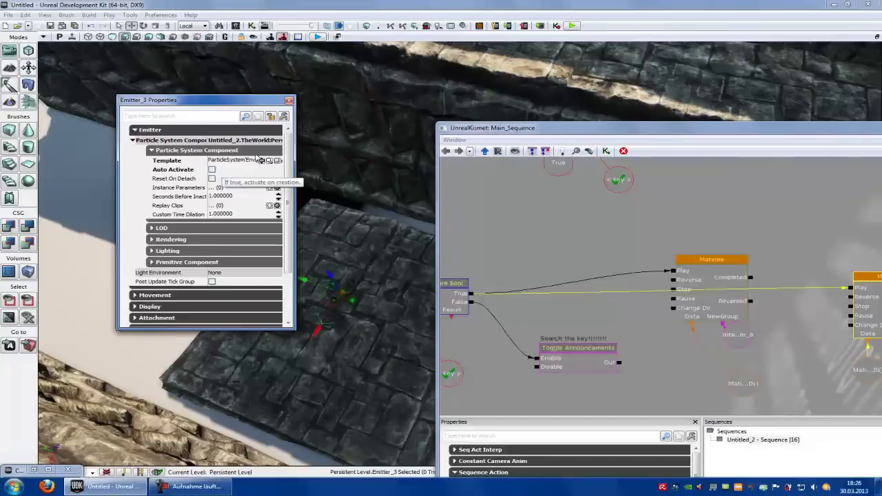
{"action": "left_click", "coordinate": [289, 101]}
Duplicate the dust emitter and position one of the two at the movable block of the upper back wall.
{"action": "right_click_drag", "start_coordinate": [283, 101], "coordinate": [280, 346]}
{"action": "left_click_drag", "start_coordinate": [266, 344], "coordinate": [372, 211]}
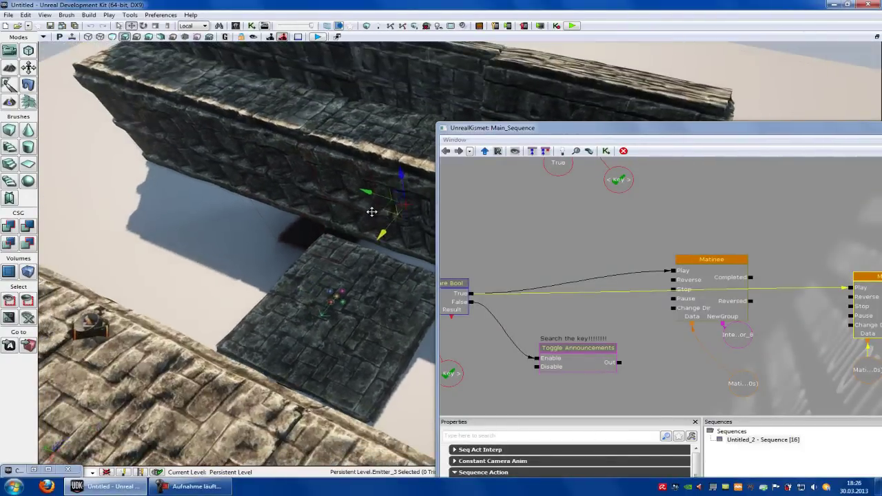
{"action": "left_click_drag", "start_coordinate": [399, 177], "coordinate": [425, 99]}
{"action": "left_click_drag", "start_coordinate": [400, 161], "coordinate": [414, 146]}
Add a Toggle action in Kismet and connect the Compare Bool's True output to its Turn On input.
{"action": "left_click_drag", "start_coordinate": [525, 122], "coordinate": [488, 25]}
{"action": "left_click_drag", "start_coordinate": [614, 276], "coordinate": [673, 308]}
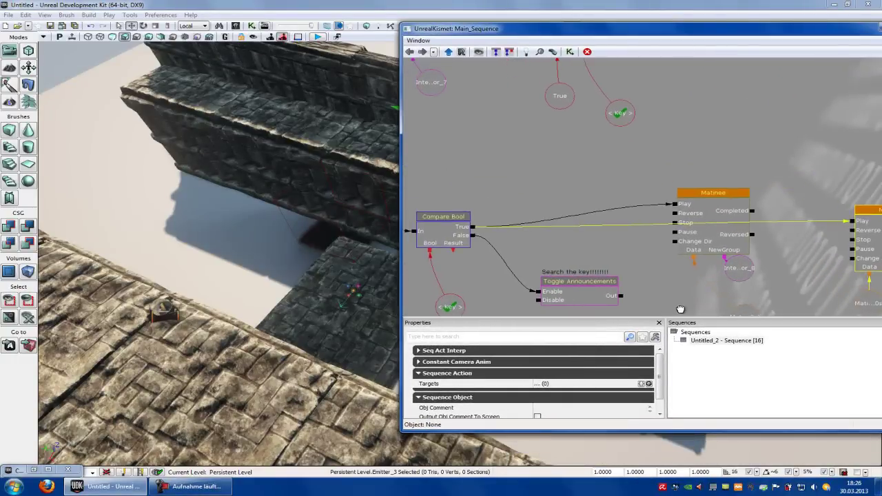
{"action": "right_click", "coordinate": [535, 156]}
{"action": "mouse_move", "coordinate": [572, 160]}
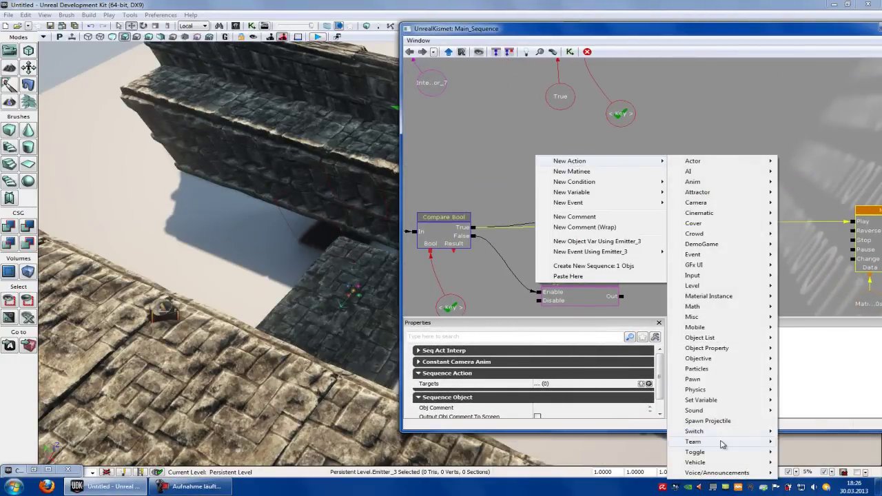
{"action": "mouse_move", "coordinate": [719, 451]}
{"action": "left_click", "coordinate": [582, 399]}
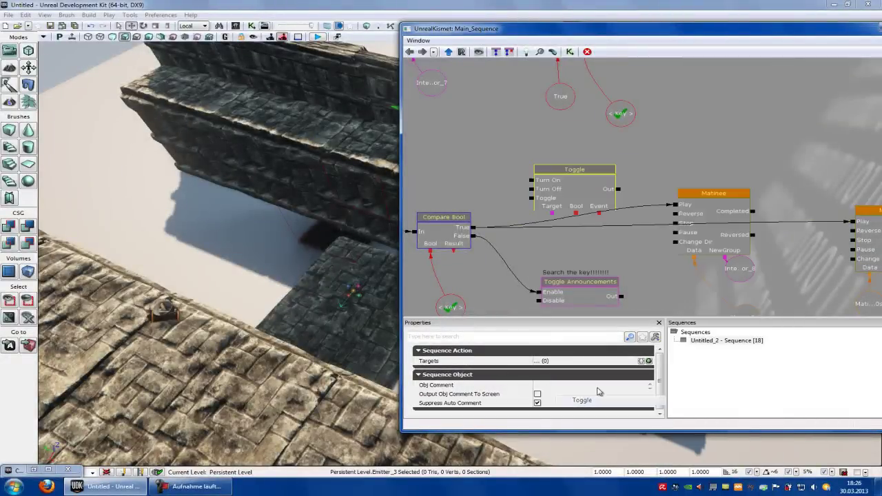
{"action": "left_click_drag", "start_coordinate": [527, 168], "coordinate": [474, 229]}
{"action": "left_click_drag", "start_coordinate": [487, 32], "coordinate": [592, 42]}
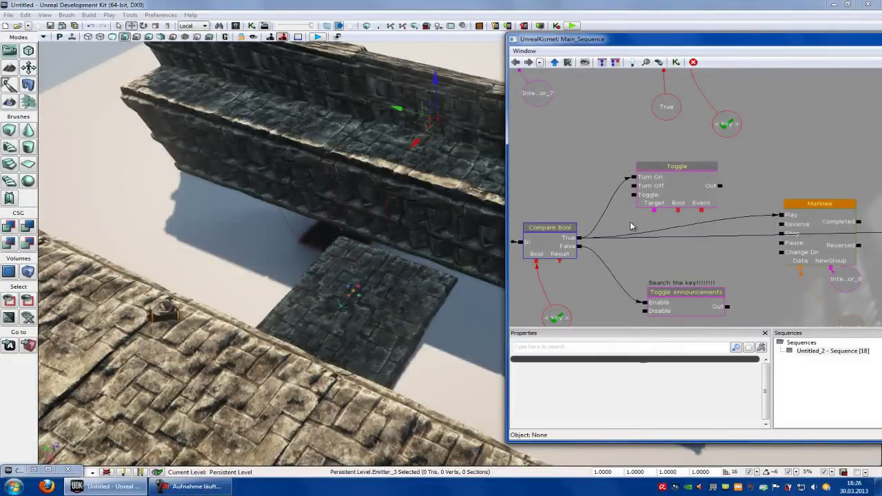
Create object variables for the wall and slab dust emitters and link both to the Toggle's Target.
{"action": "right_click", "coordinate": [630, 227]}
{"action": "left_click", "coordinate": [676, 297]}
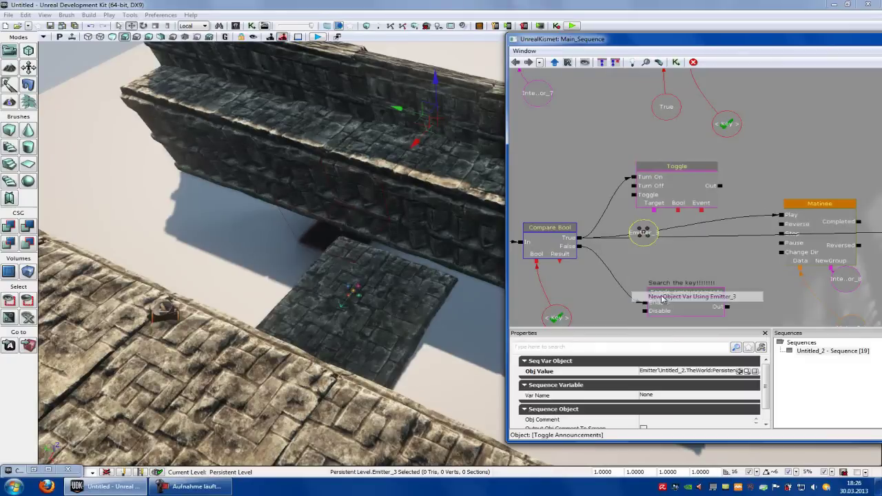
{"action": "left_click", "coordinate": [355, 286]}
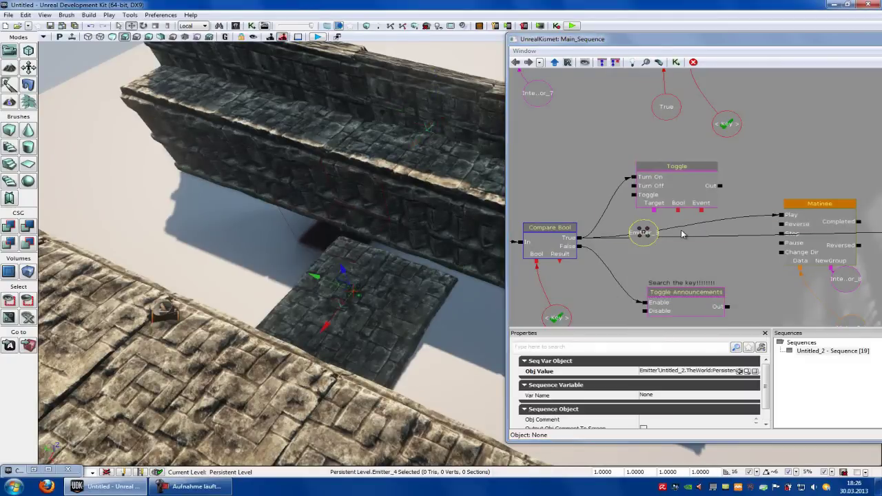
{"action": "right_click", "coordinate": [674, 241]}
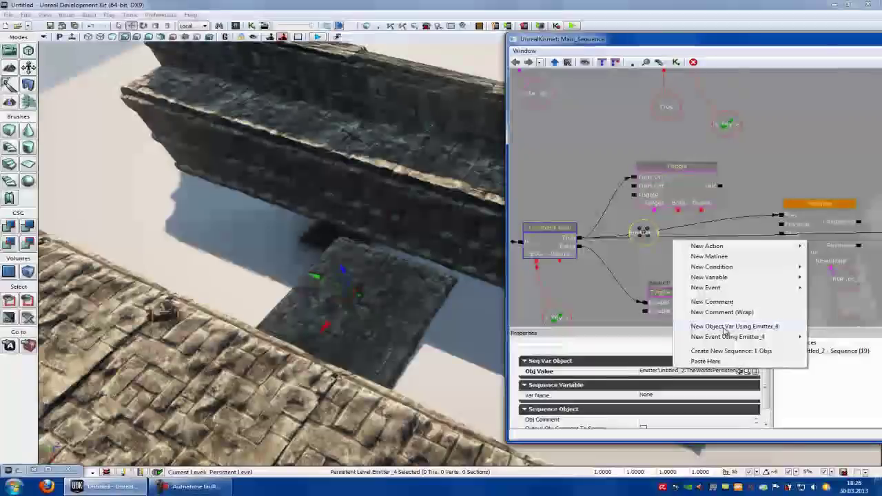
{"action": "left_click", "coordinate": [724, 326]}
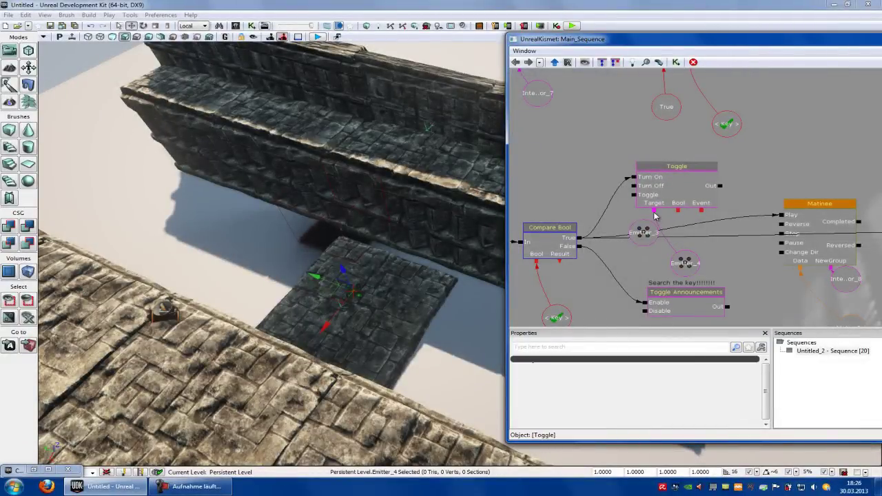
Add a Play Sound action above the first Matinee and connect the Compare Bool's True output to its Play input.
{"action": "left_click_drag", "start_coordinate": [624, 264], "coordinate": [554, 276]}
{"action": "left_click_drag", "start_coordinate": [752, 175], "coordinate": [728, 206]}
{"action": "right_click", "coordinate": [728, 173]}
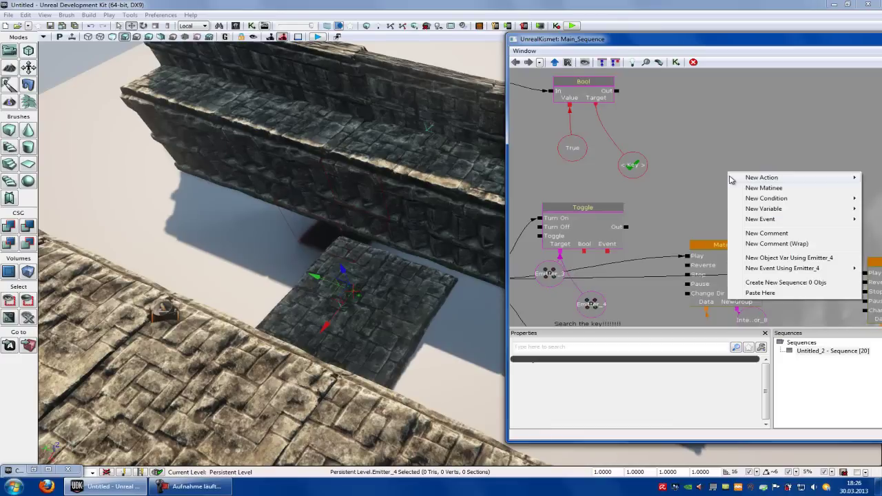
{"action": "mouse_move", "coordinate": [778, 180]}
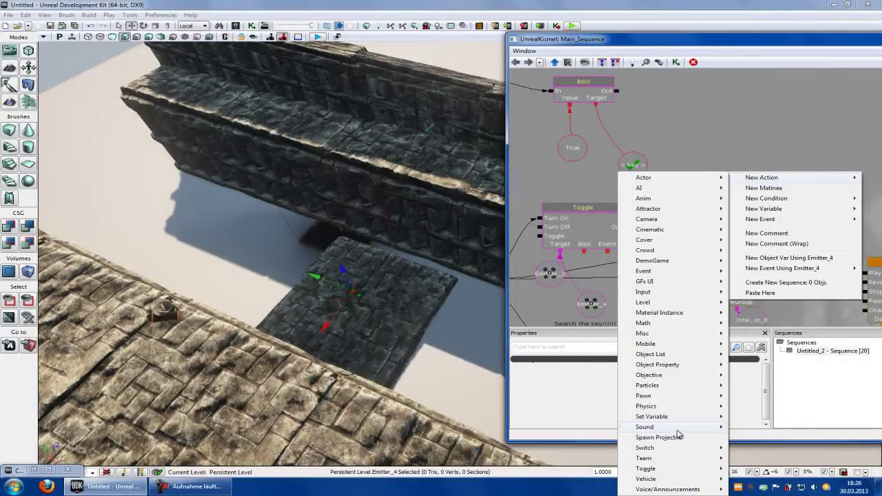
{"action": "mouse_move", "coordinate": [698, 428]}
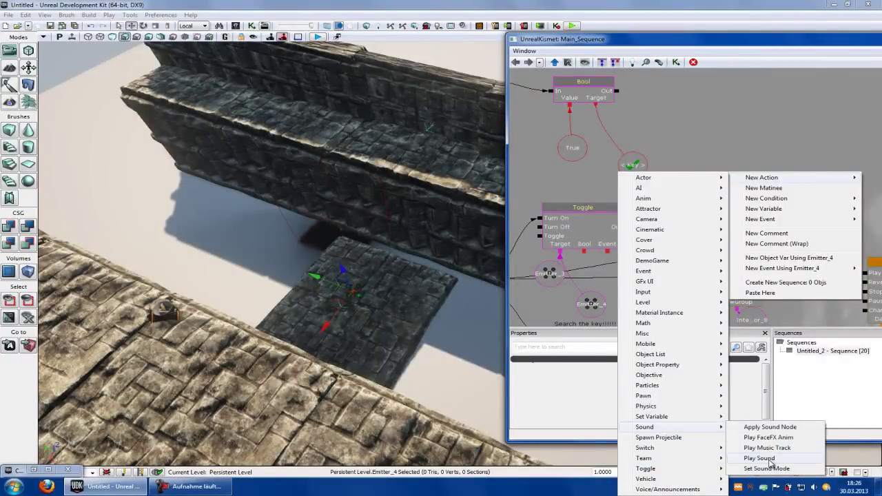
{"action": "left_click", "coordinate": [761, 458]}
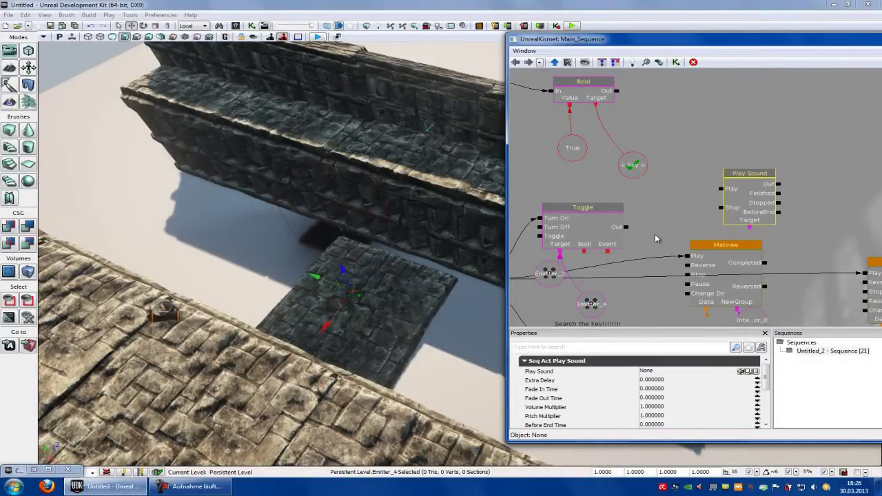
{"action": "left_click_drag", "start_coordinate": [654, 234], "coordinate": [730, 213]}
{"action": "left_click_drag", "start_coordinate": [797, 169], "coordinate": [562, 259]}
{"action": "left_click_drag", "start_coordinate": [845, 91], "coordinate": [697, 154]}
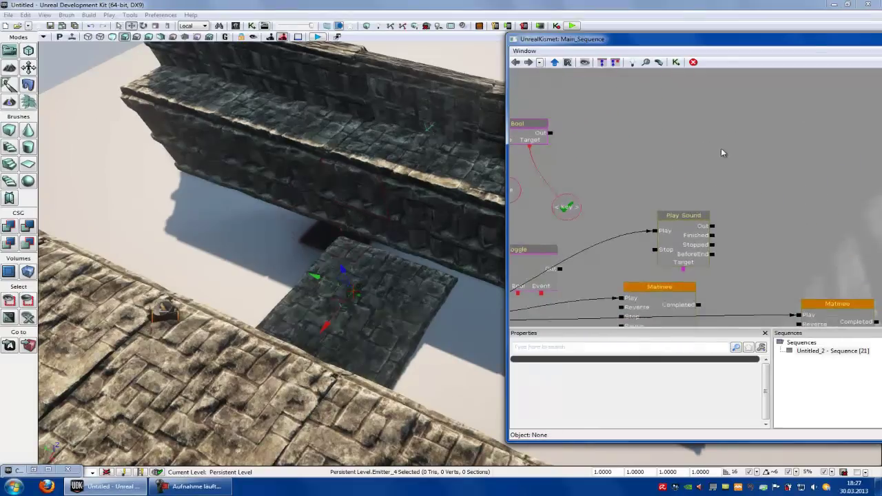
Select the Play Sound action and filter the Content Browser to show Sound Cues instead of particle systems.
{"action": "left_click", "coordinate": [678, 240]}
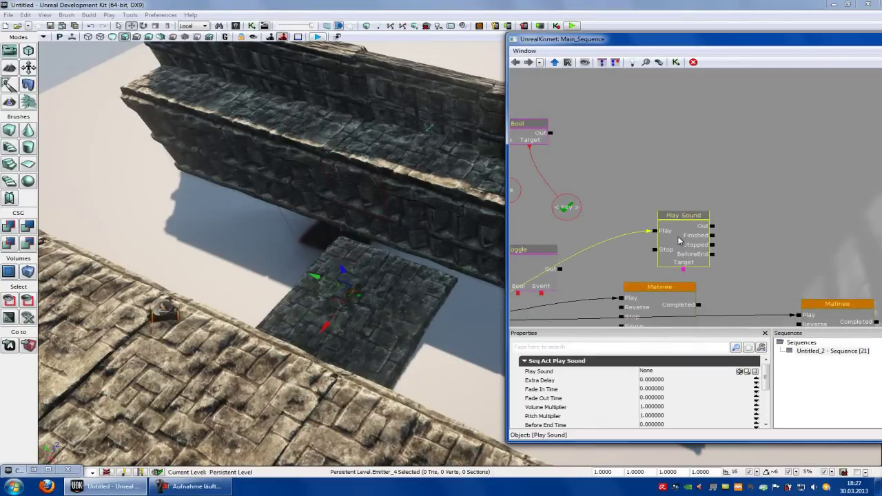
{"action": "left_click", "coordinate": [34, 470]}
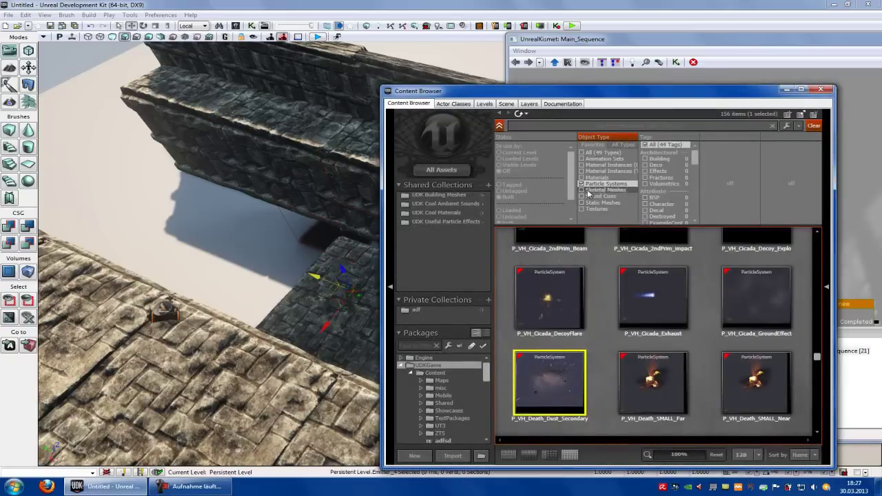
{"action": "left_click", "coordinate": [592, 196]}
{"action": "left_click_drag", "start_coordinate": [586, 96], "coordinate": [423, 79]}
Look through the footstep and vehicle sound cues for a sound that suits the moving slab and wall block.
{"action": "scroll", "coordinate": [655, 225], "scroll_direction": "down", "scroll_amount": 3}
{"action": "left_click", "coordinate": [491, 310]}
{"action": "left_click", "coordinate": [605, 310]}
{"action": "left_click", "coordinate": [591, 399]}
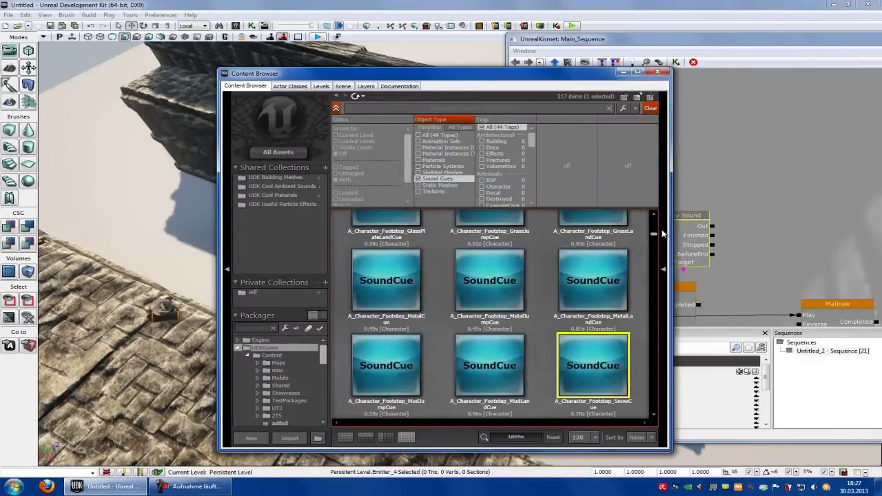
{"action": "scroll", "coordinate": [660, 234], "scroll_direction": "up", "scroll_amount": 3}
{"action": "left_click", "coordinate": [486, 380]}
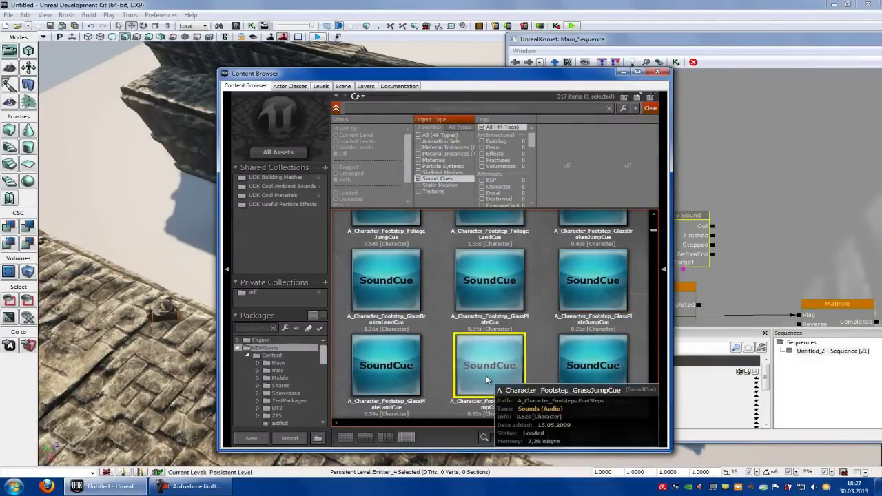
{"action": "scroll", "coordinate": [587, 312], "scroll_direction": "down", "scroll_amount": 10}
{"action": "left_click", "coordinate": [587, 312]}
{"action": "left_click", "coordinate": [493, 314]}
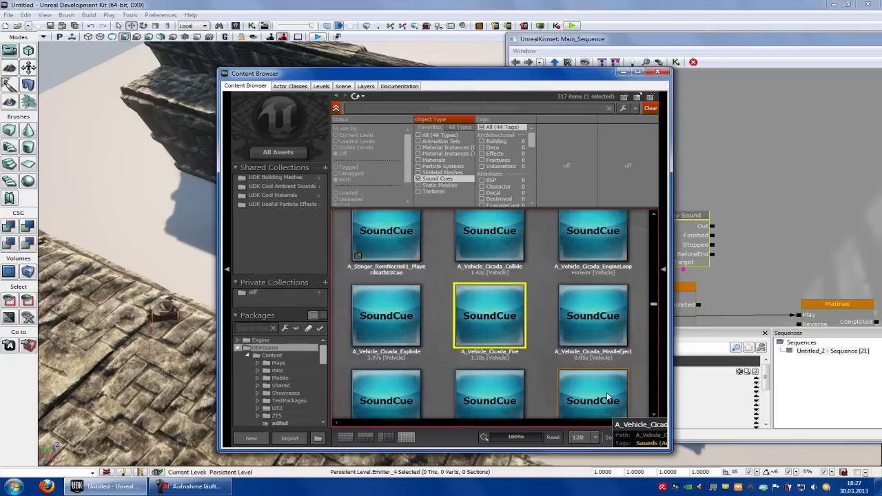
{"action": "left_click", "coordinate": [607, 408]}
{"action": "left_click", "coordinate": [498, 377]}
Select the A_Vehicle_Cicada_Start sound cue and assign it as the sound of the Play Sound action.
{"action": "left_click", "coordinate": [623, 373]}
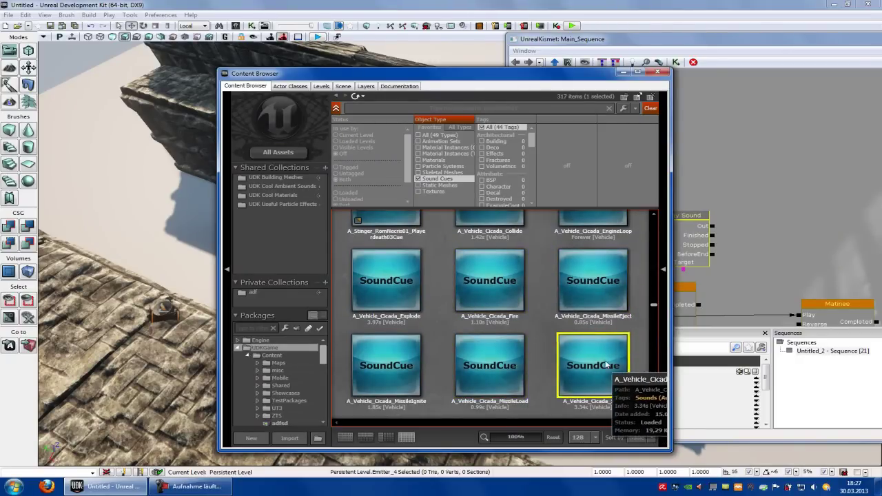
{"action": "left_click_drag", "start_coordinate": [535, 77], "coordinate": [313, 75]}
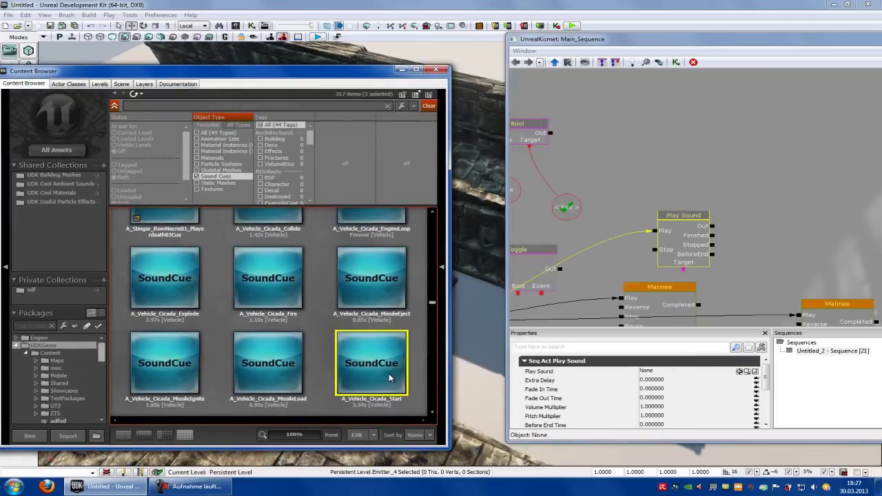
{"action": "left_click", "coordinate": [682, 229]}
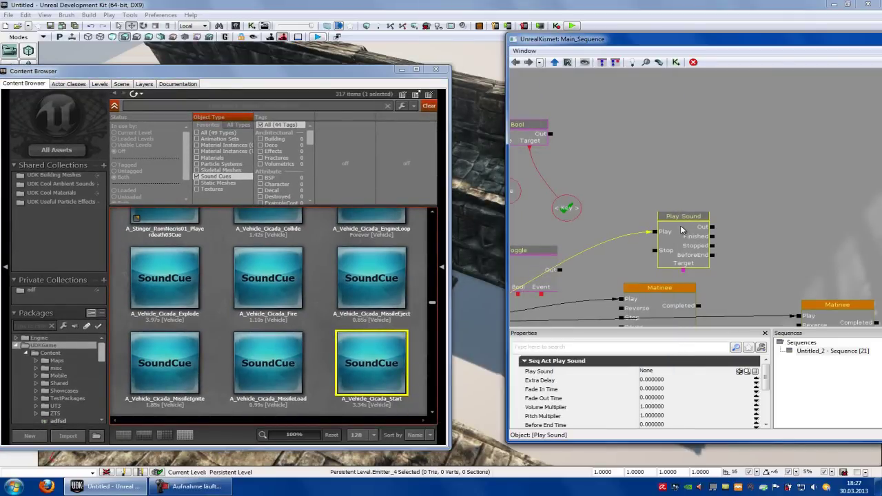
{"action": "left_click", "coordinate": [738, 373]}
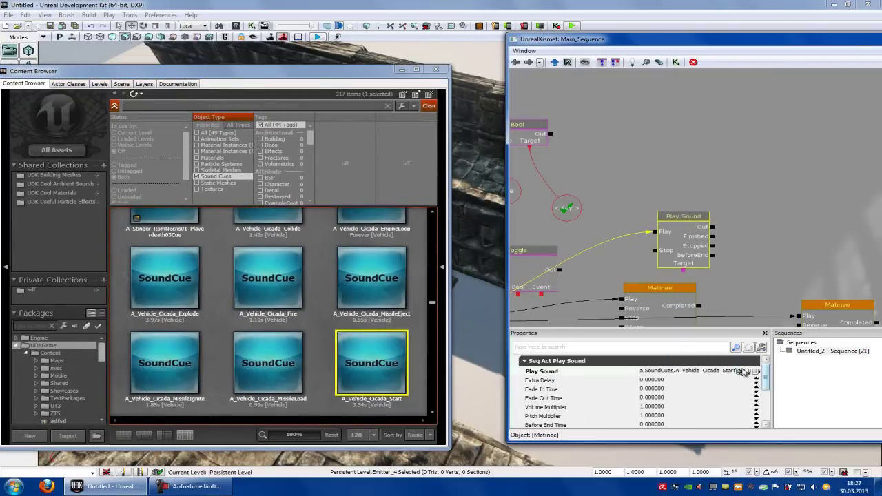